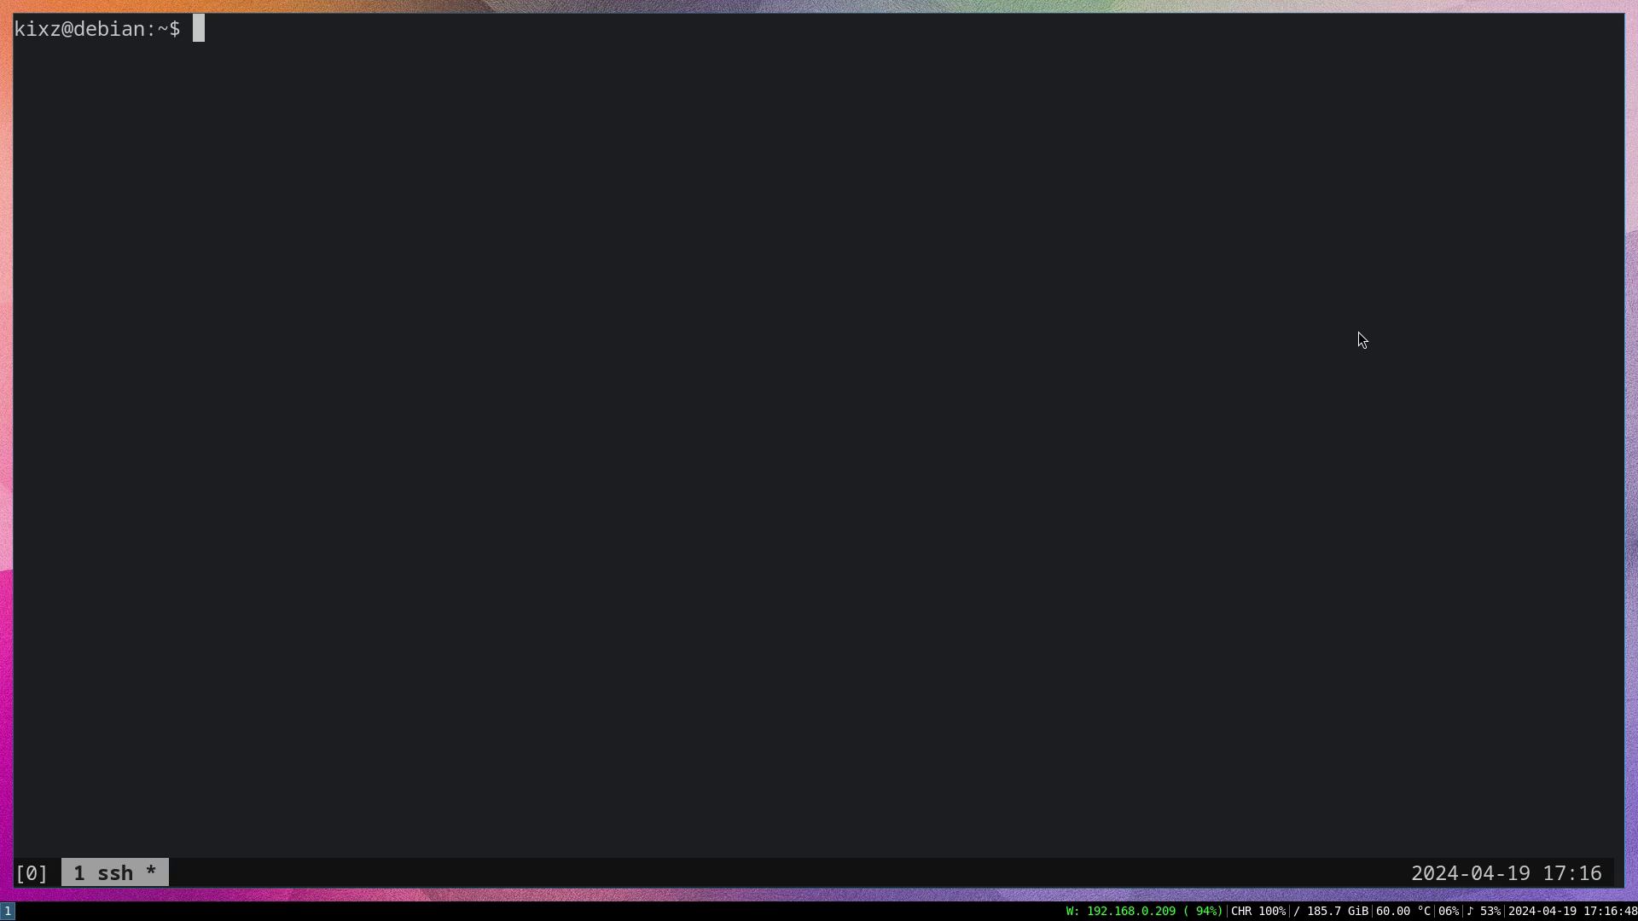
Step: Create a new tmux window, run neofetch for the OpenBSD 7.5 details, then clear the screen
key(ctrl+b)
key(c)
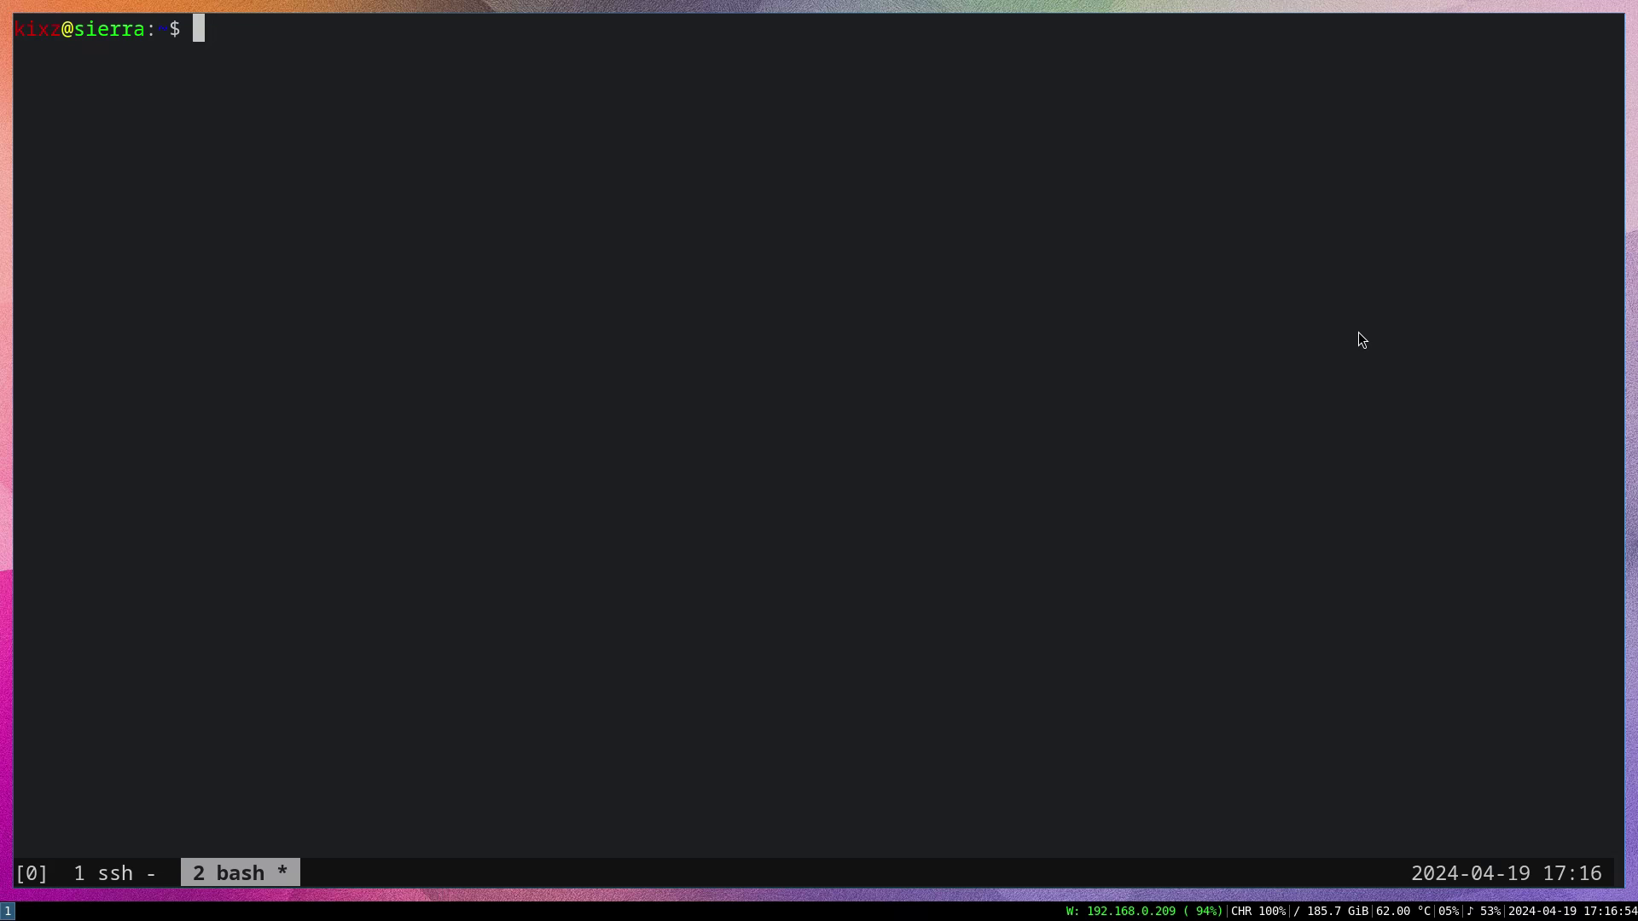
text(neofetch)
key(Return)
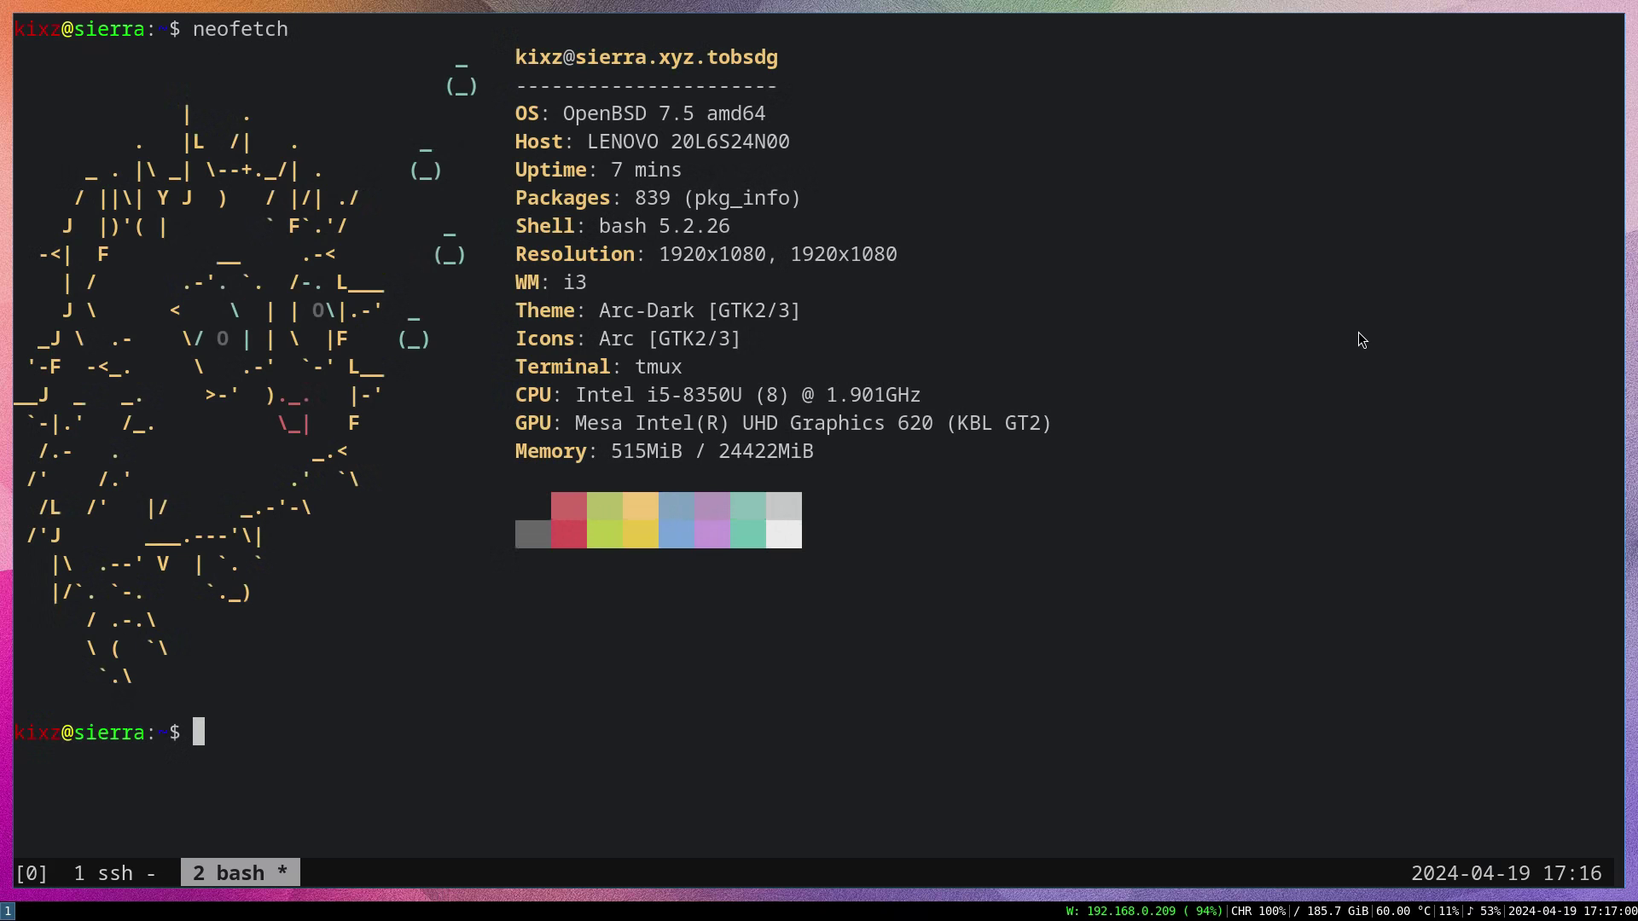
key(ctrl+l)
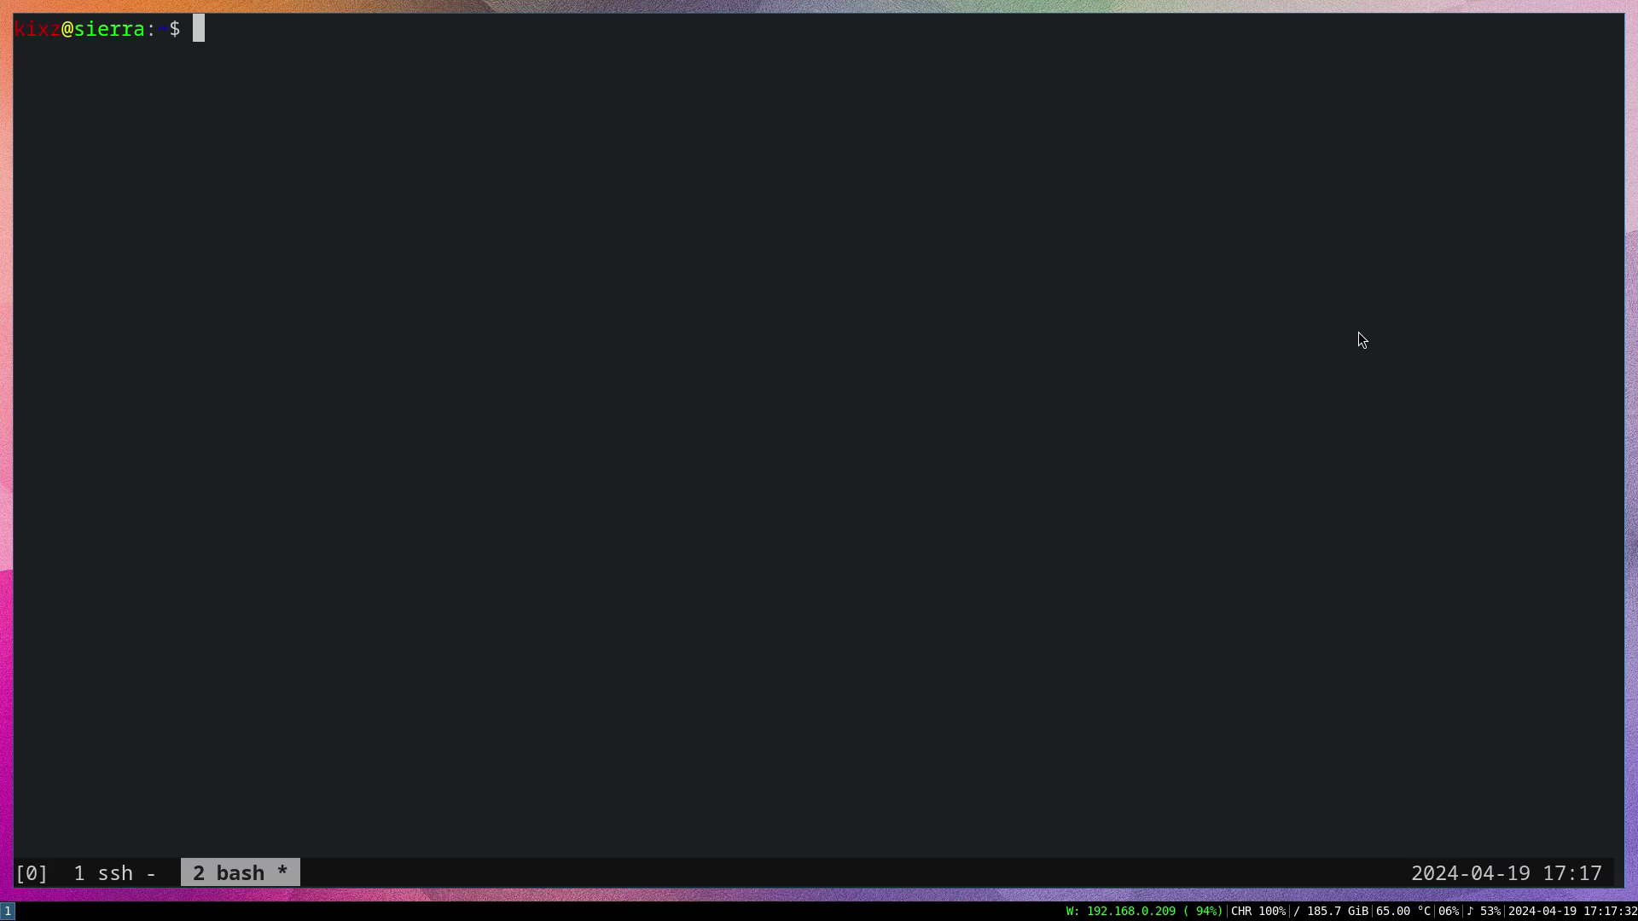
text(doas vim /etc/pf.)
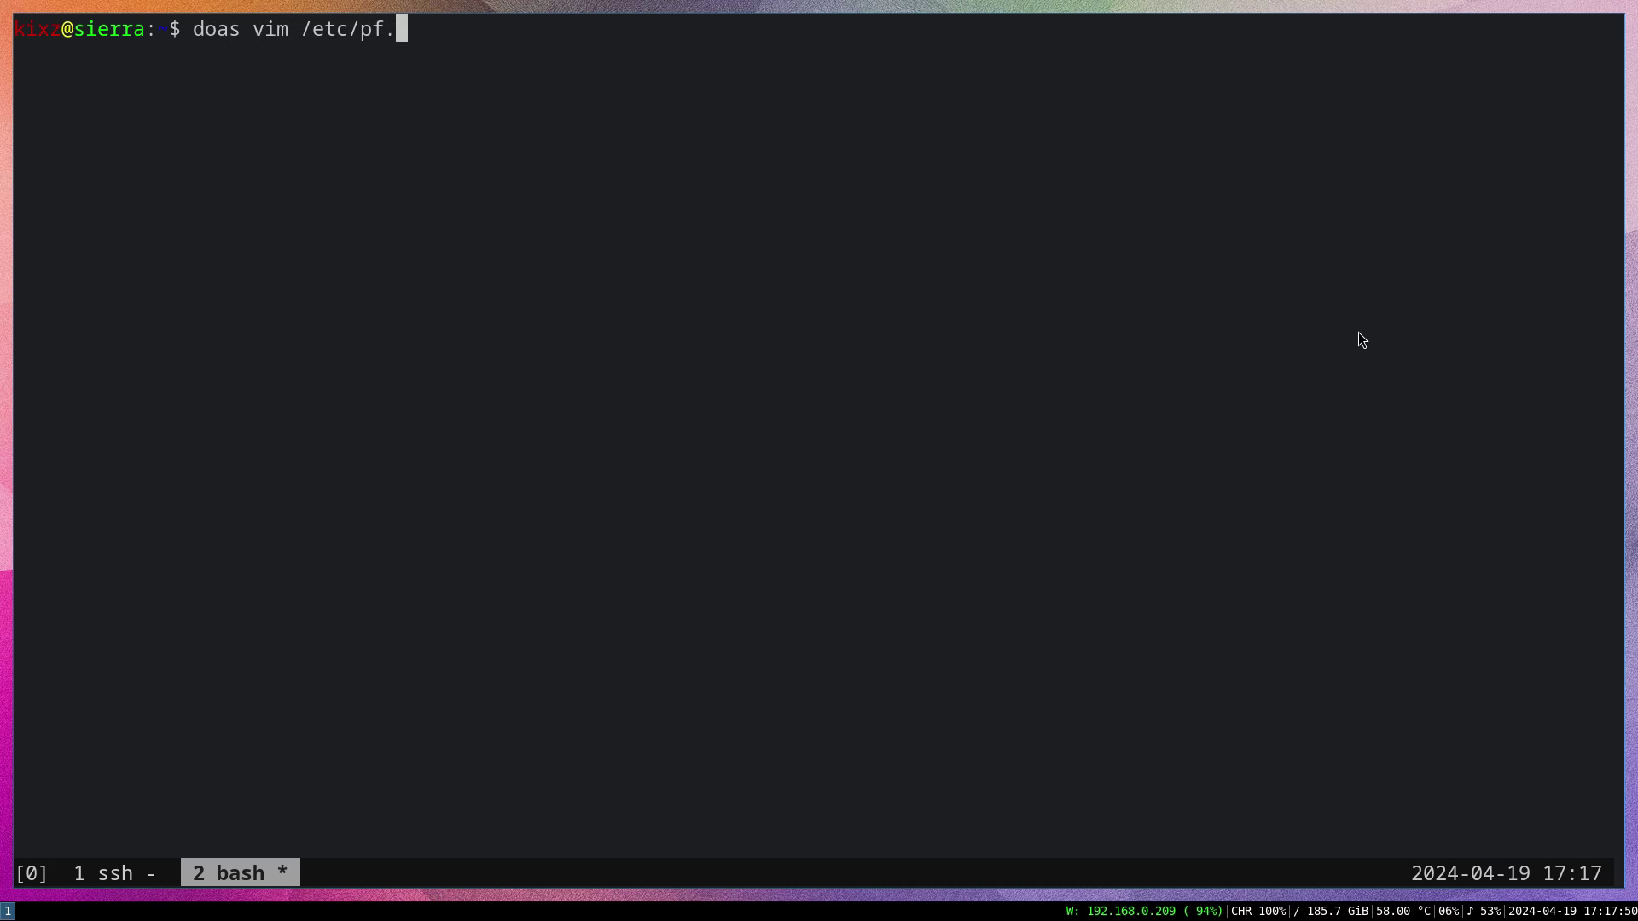
text(conf)
Step: Open /etc/pf.conf in Vim with doas and find the X11 block rule
key(Return)
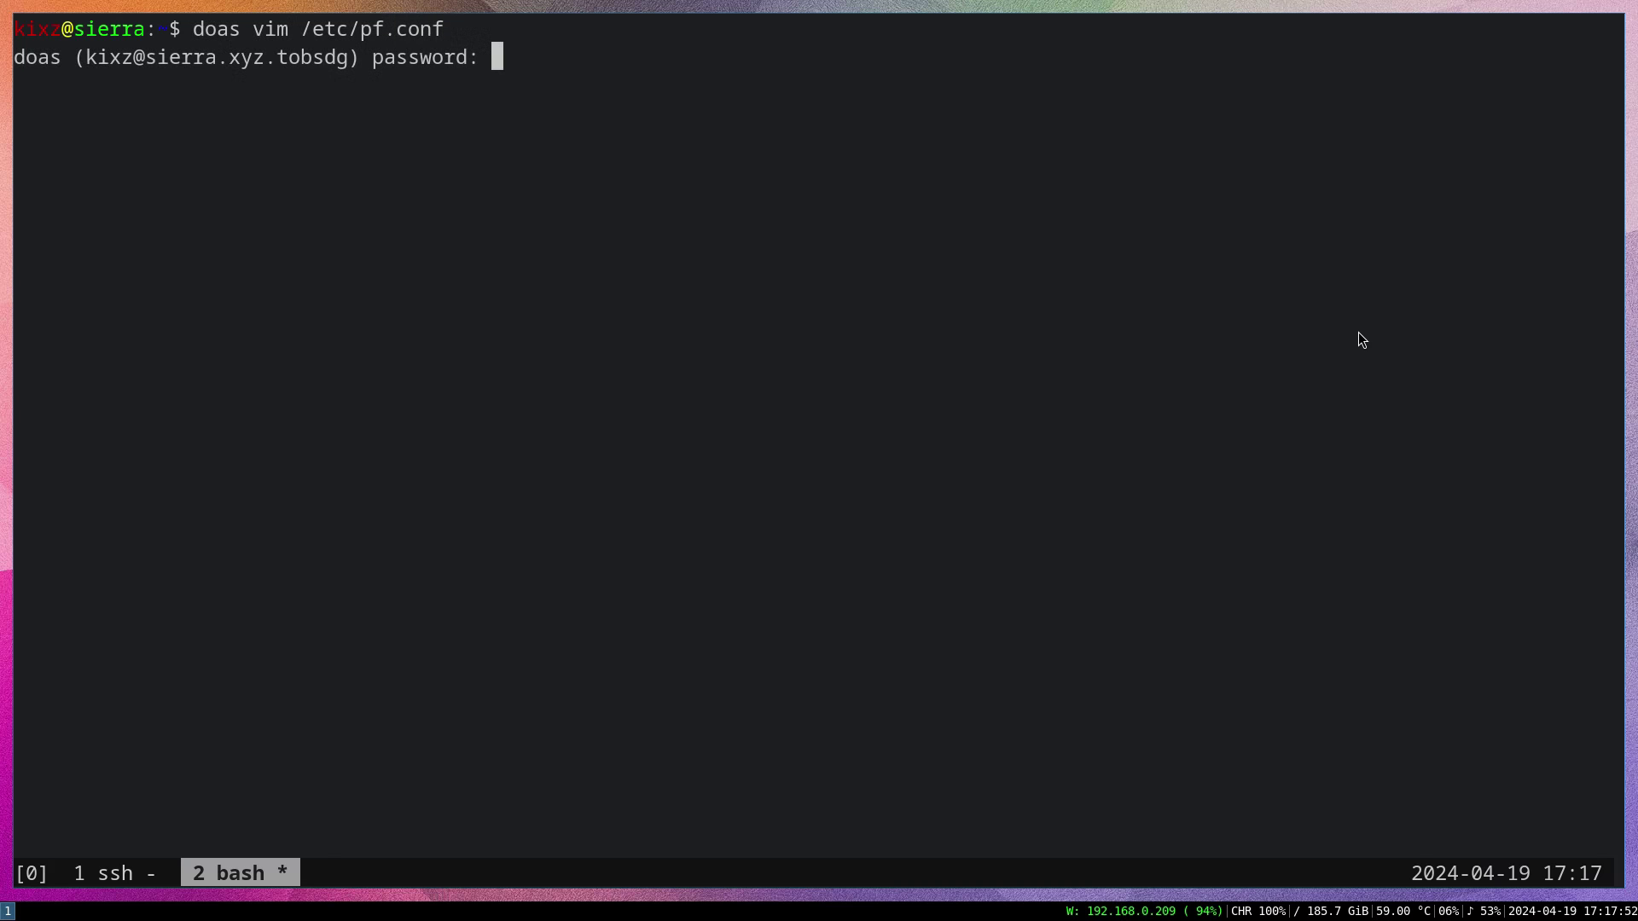
key(Return)
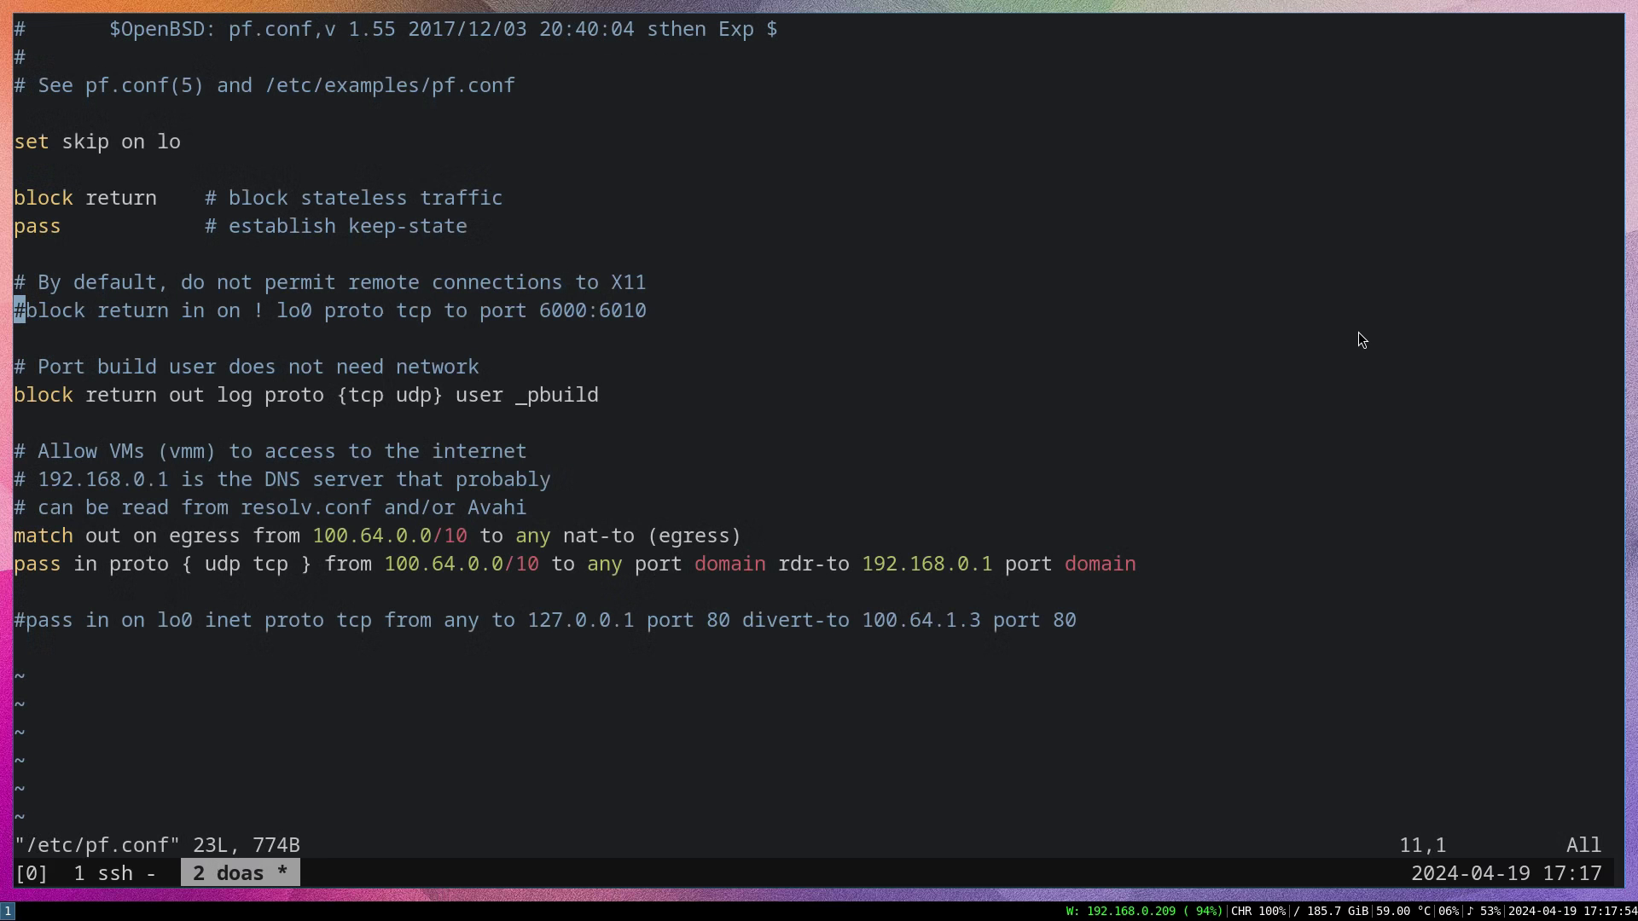
text(/block)
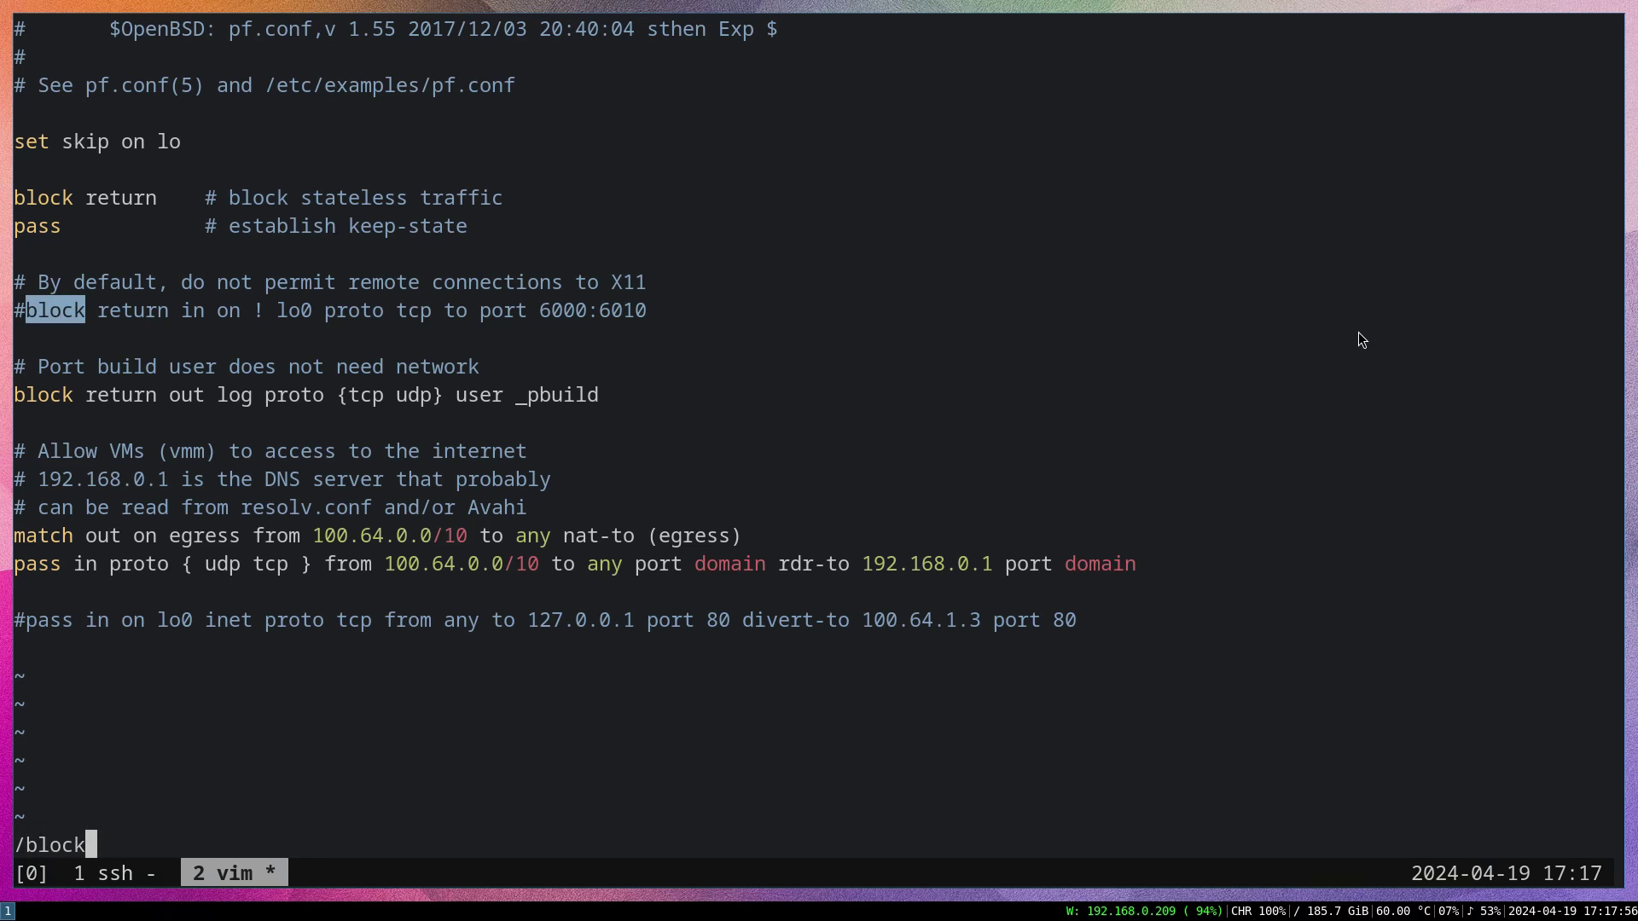
key(Return)
key(l)
key(l)
key(l)
key(l)
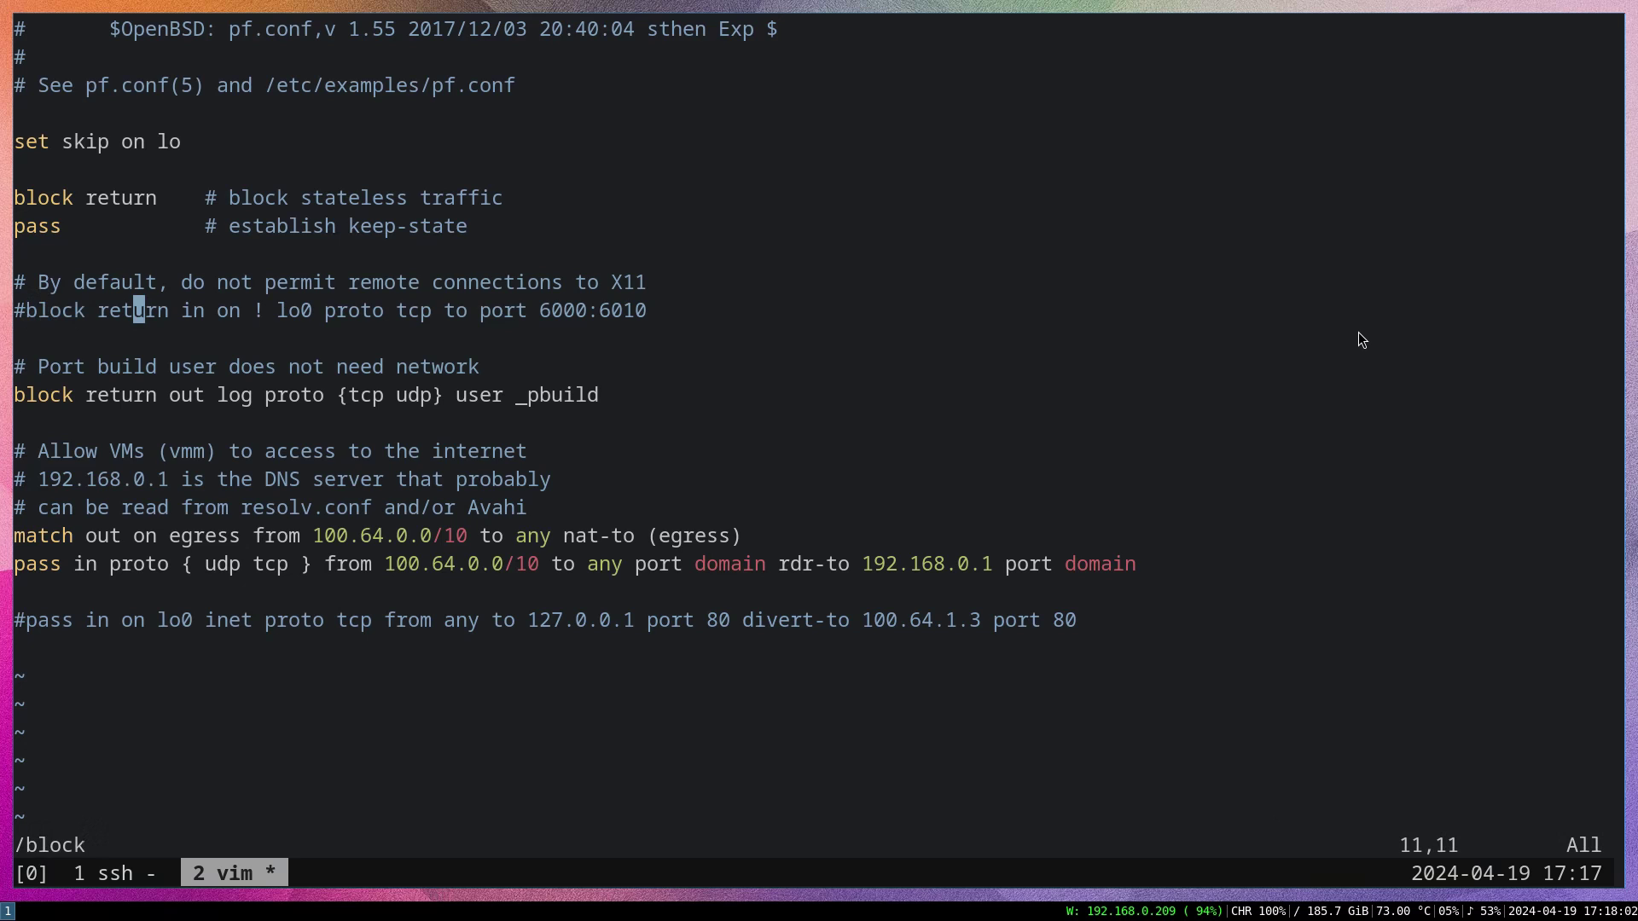
key(l)
key(l)
key(l)
key(l)
key(l)
key(l)
key(l)
key(l)
key(l)
key(l)
key(l)
key(l)
key(l)
key(l)
key(l)
key(l)
key(l)
Step: Uncomment and then re-comment the X11 block rule, and save with :wq
key(k)
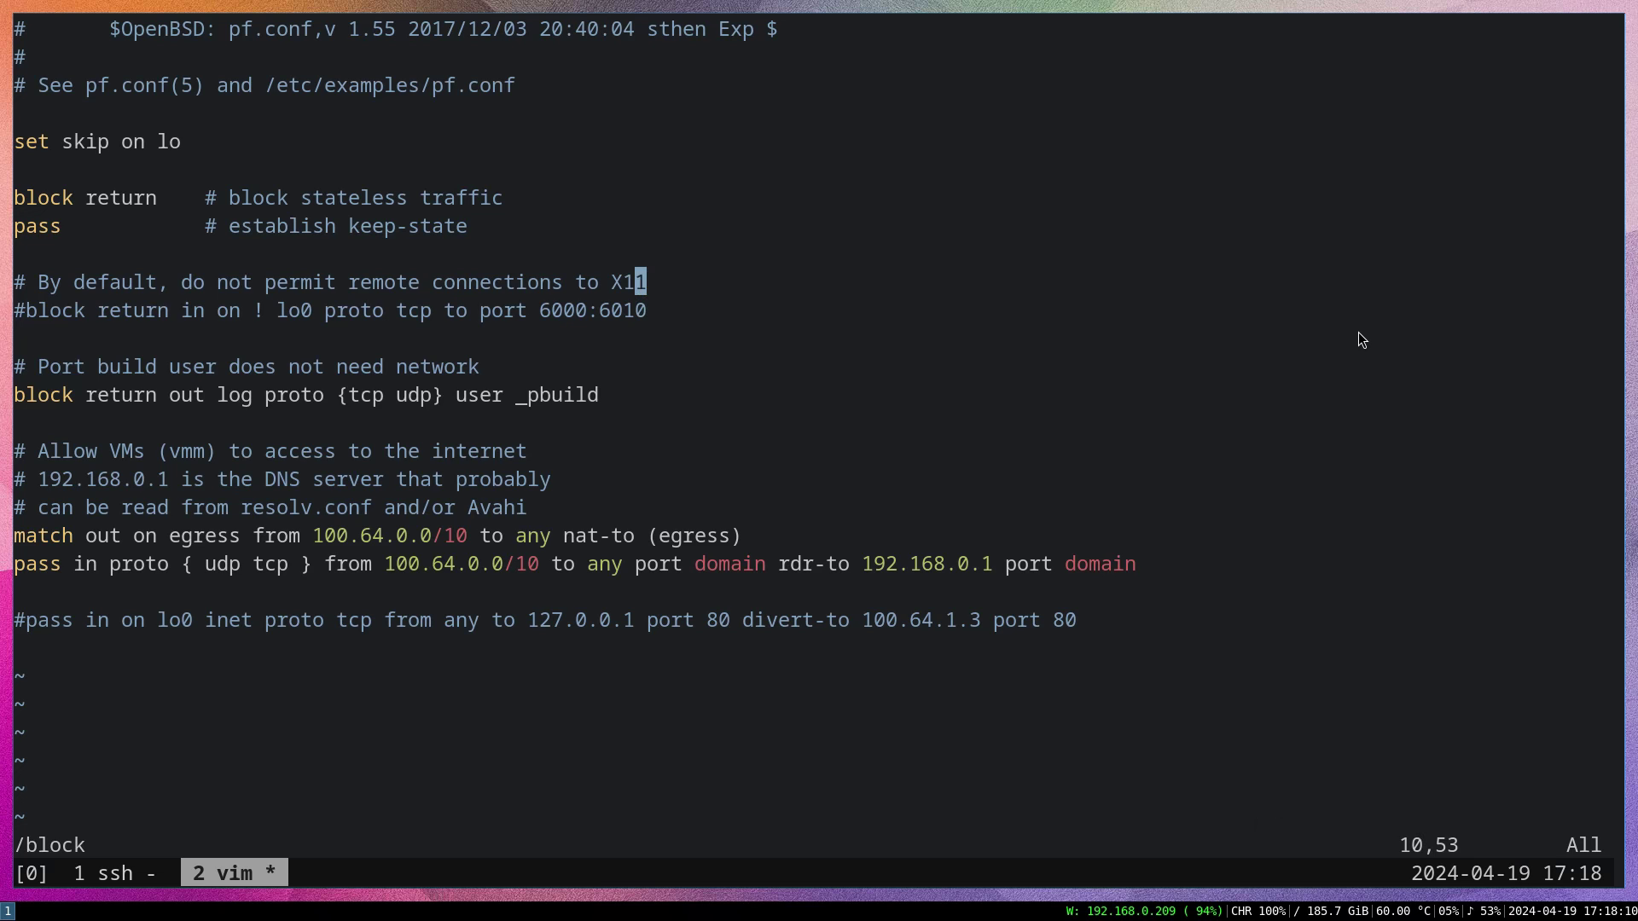
key(0)
key(j)
key(x)
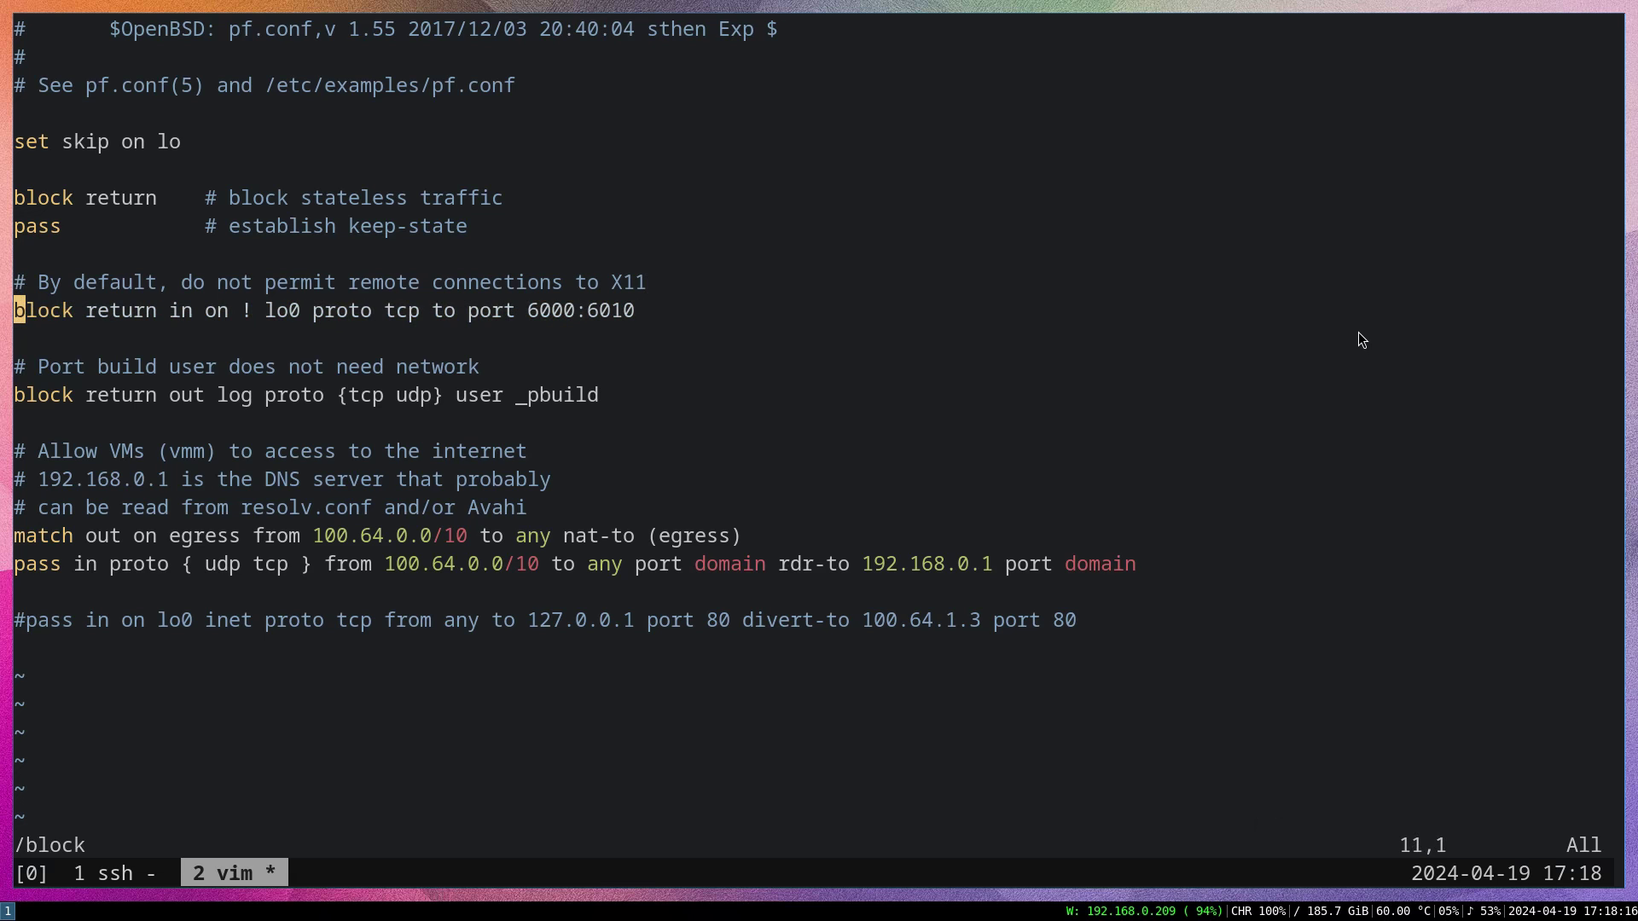
text(i#)
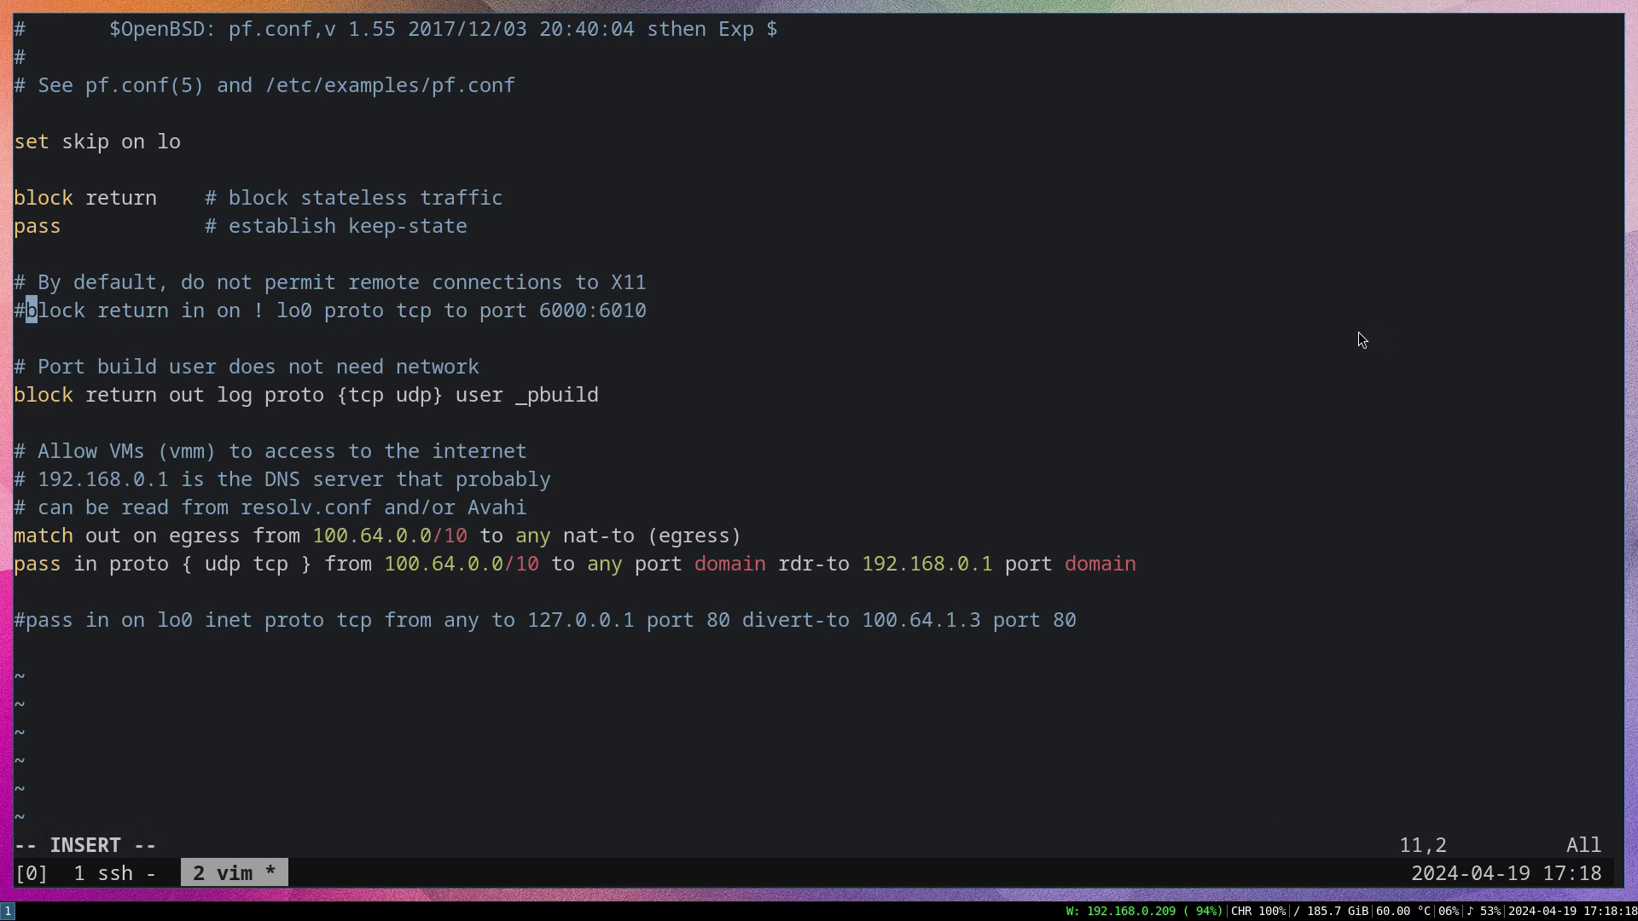
key(Escape)
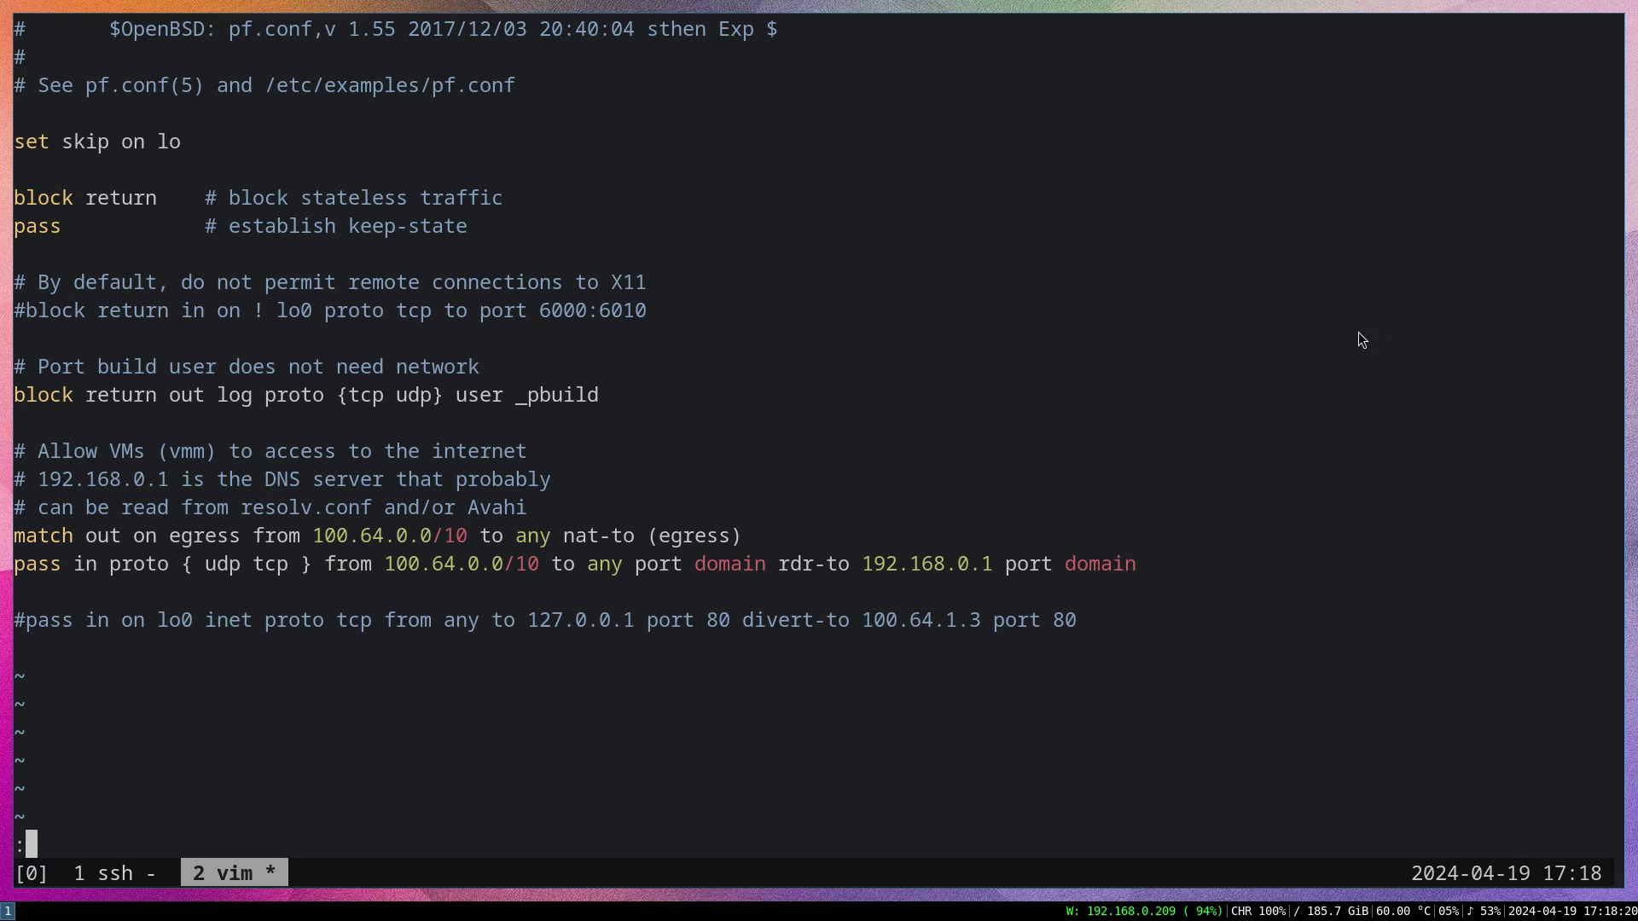
text(:wq)
key(Return)
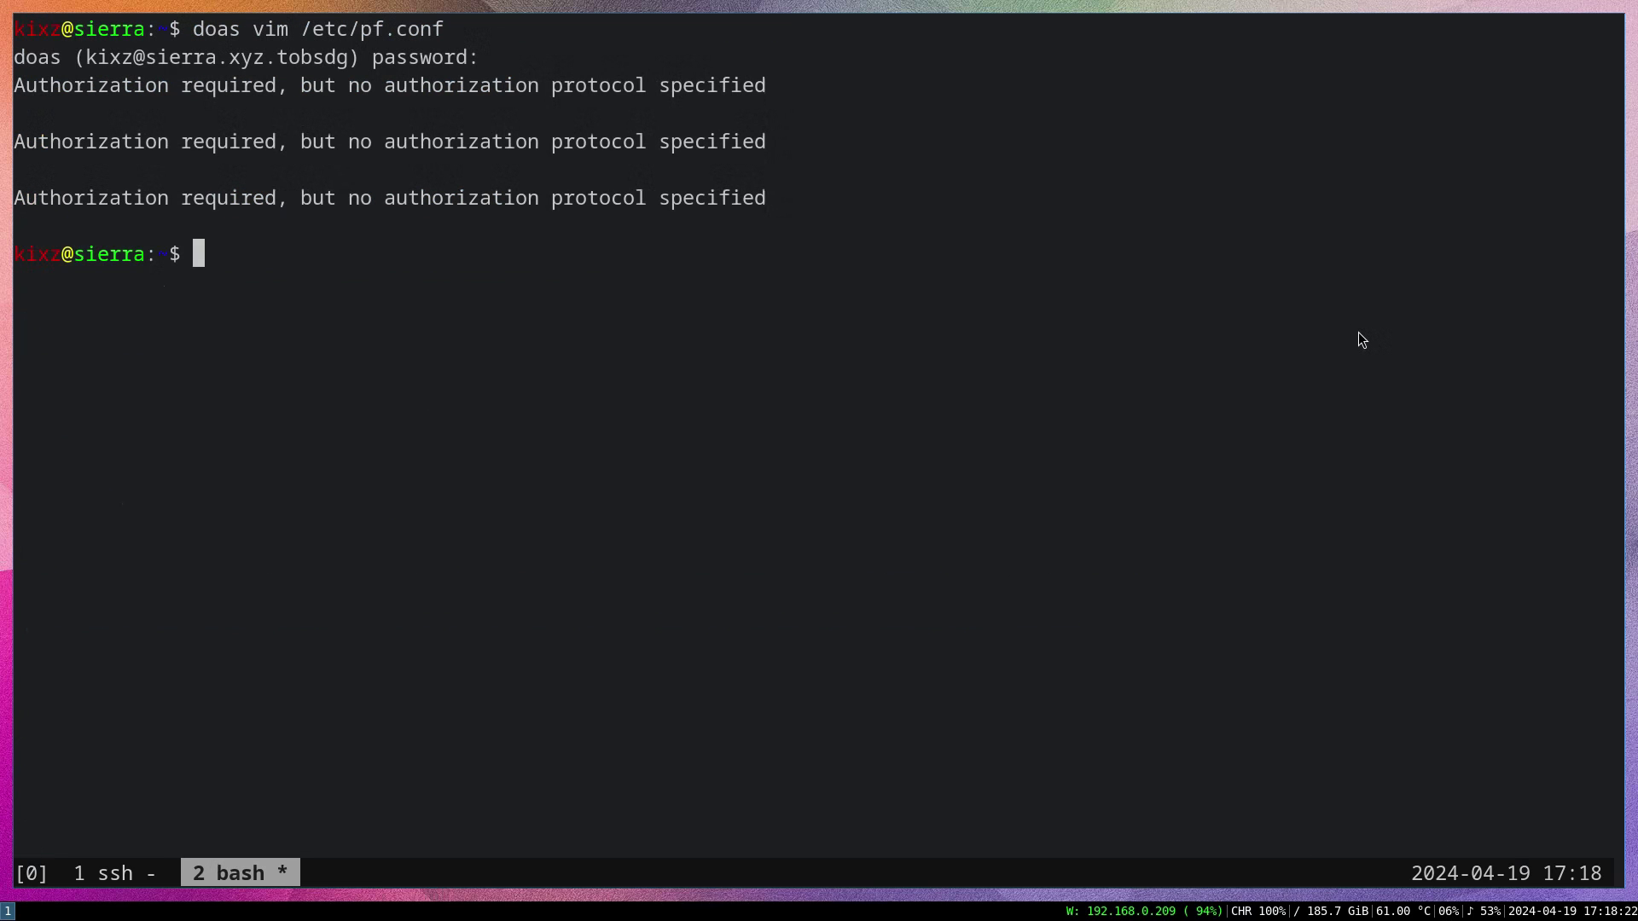
text(doas )
text(pfctl /)
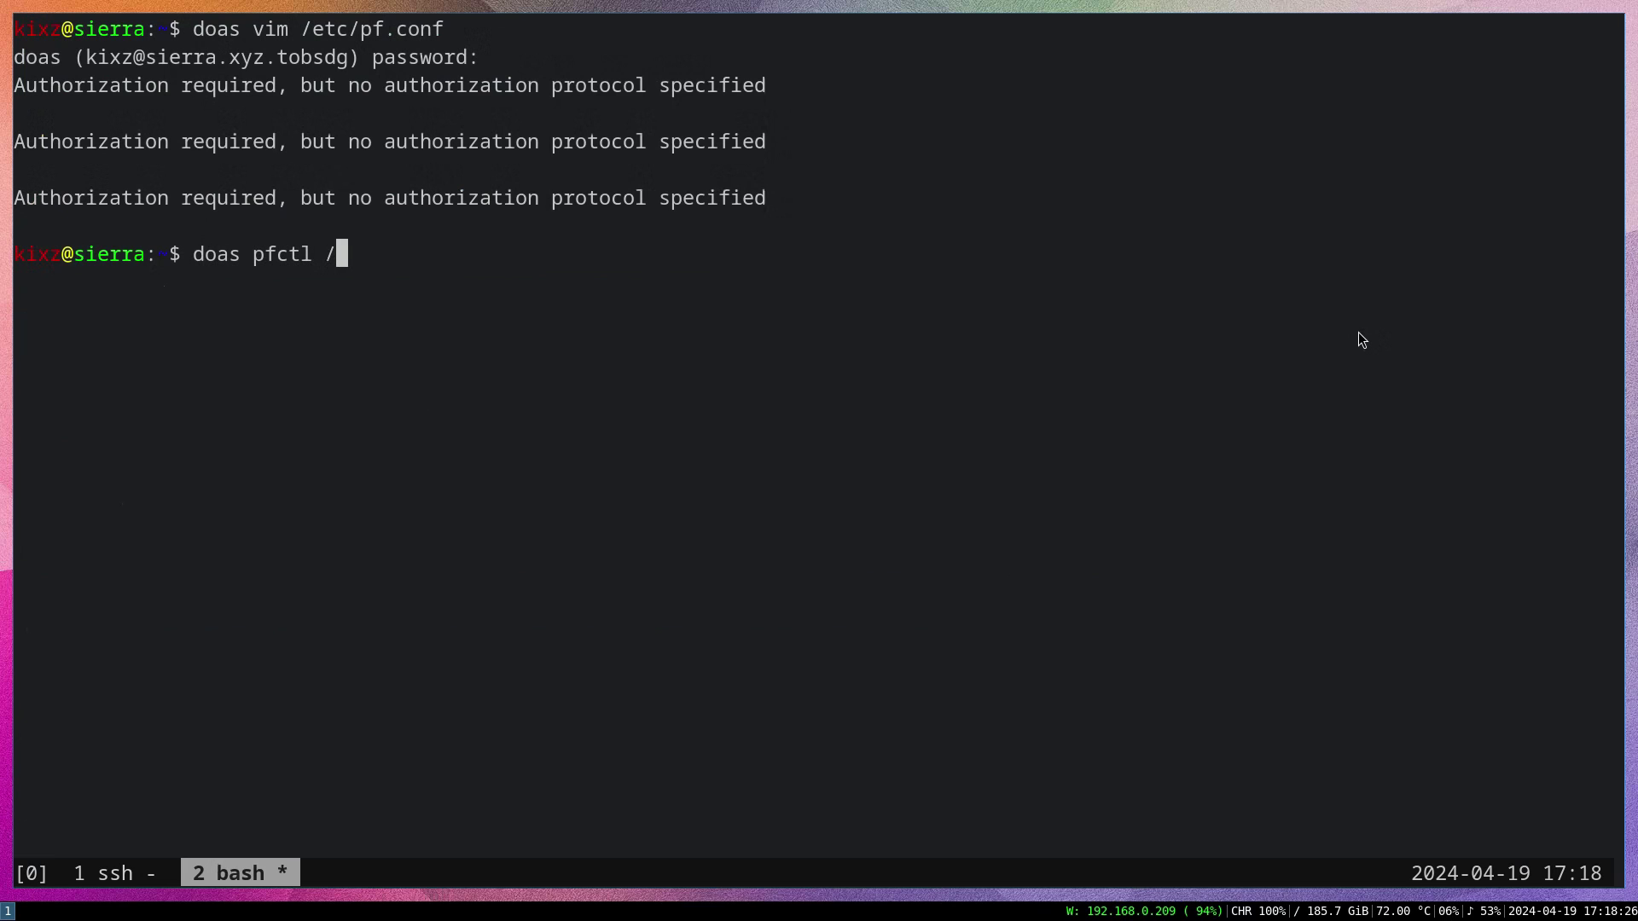
Step: Reload the pf firewall ruleset from /etc/pf.conf with doas pfctl -f
key(BackSpace)
text(-f /e)
text(tc/pf.)
text(conf)
key(Return)
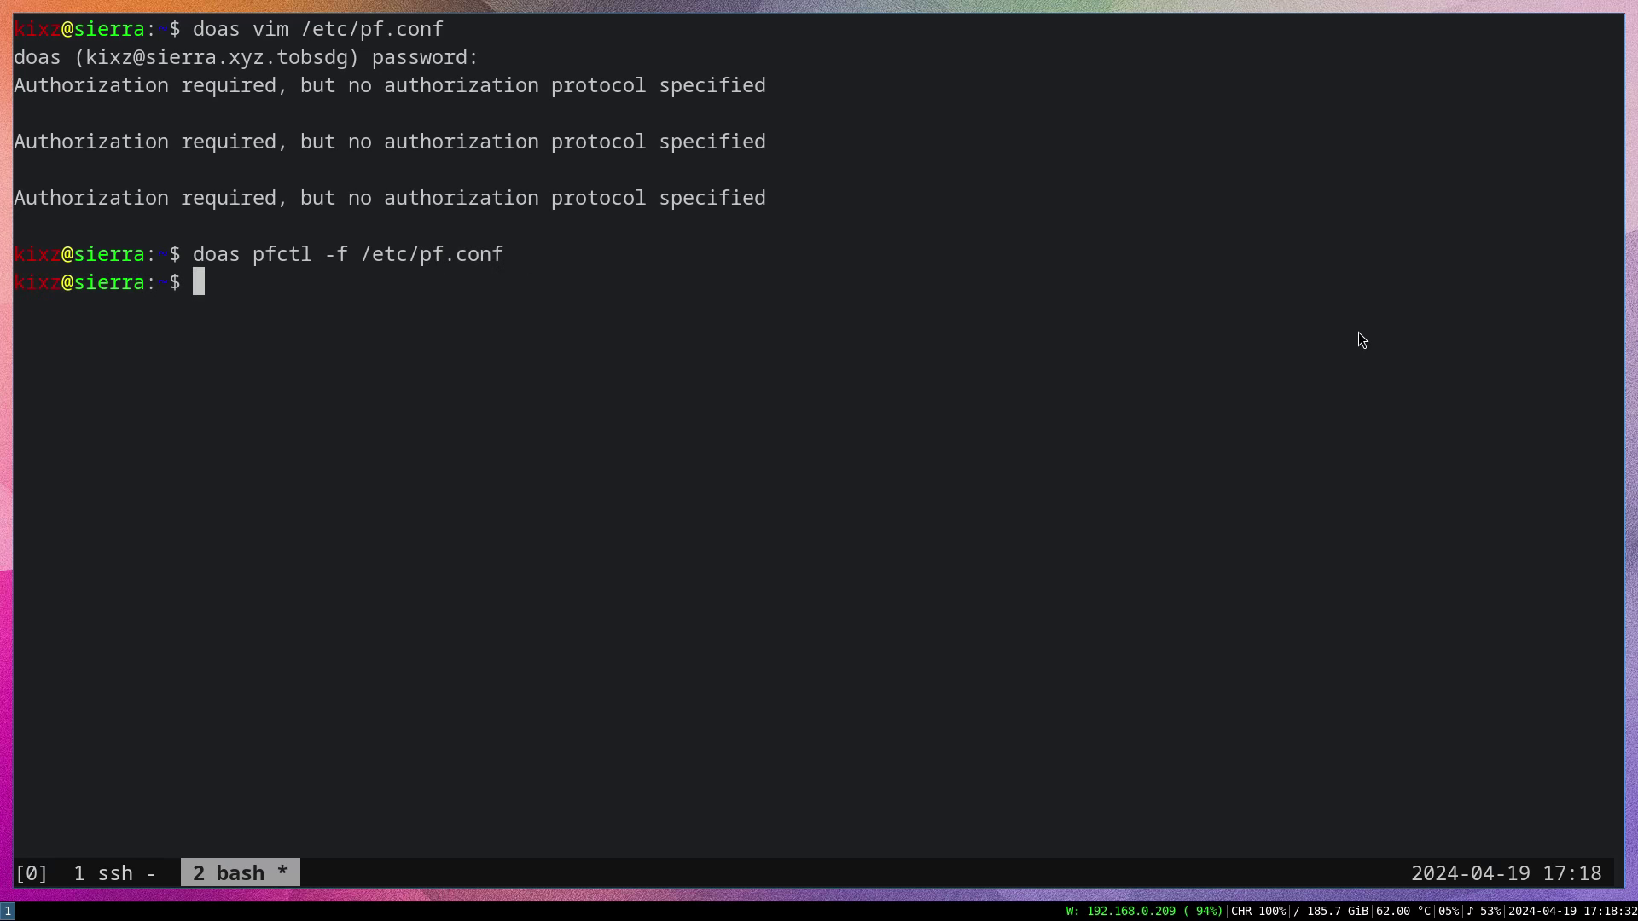
text(X)
text(ephy)
text(r :1 )
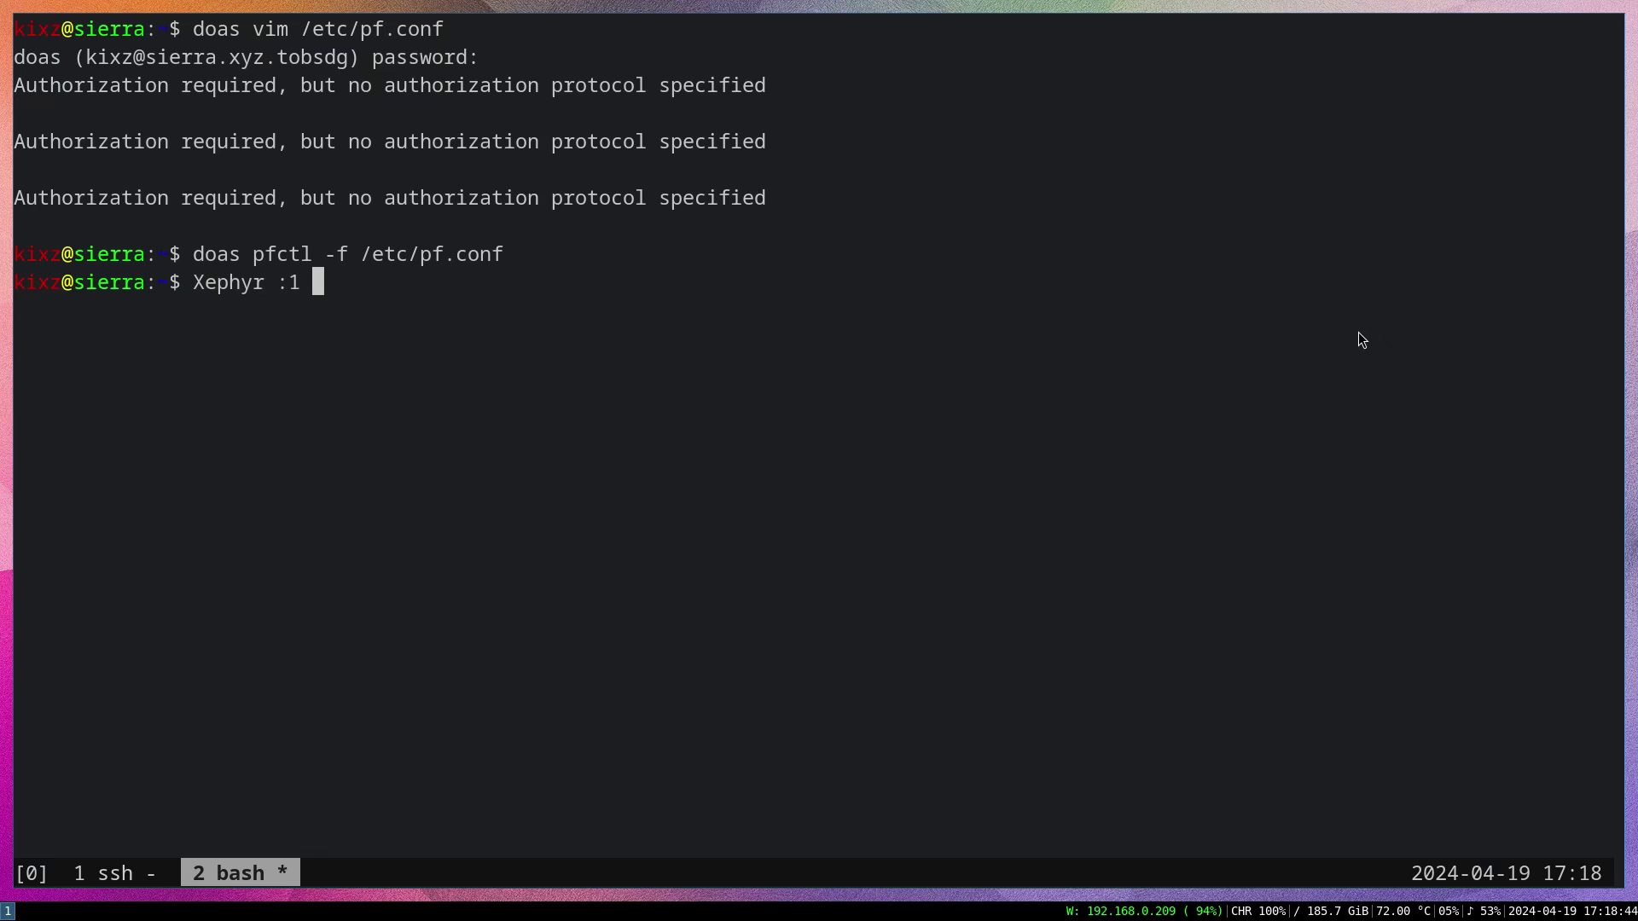
text(-listen)
text( tcp -ac)
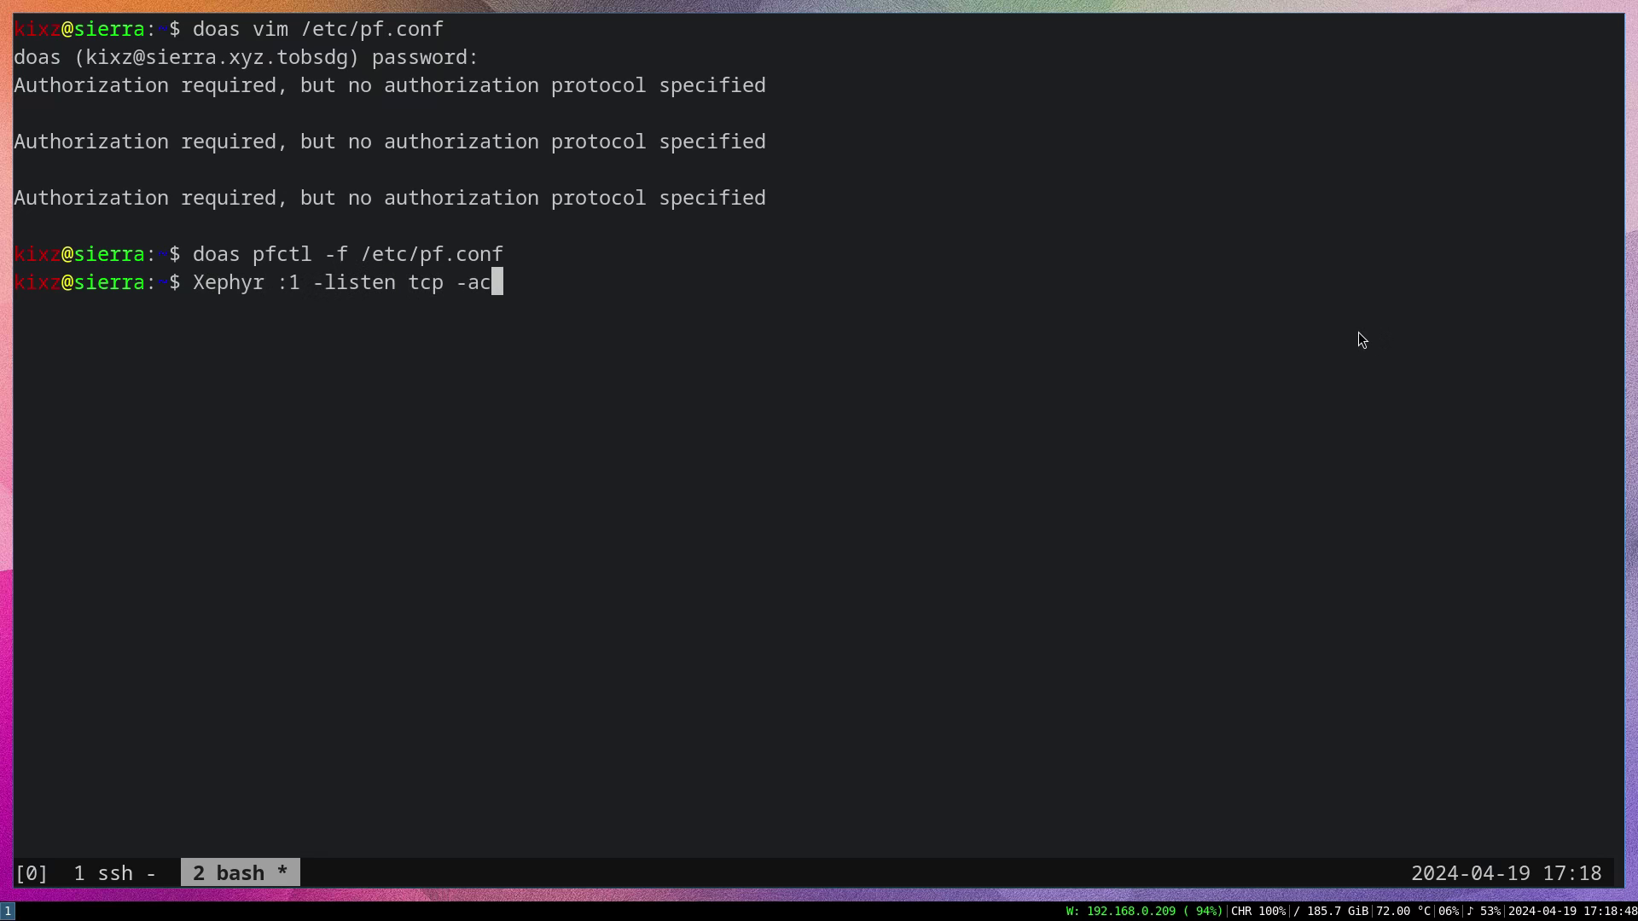
text( -scre)
text(en 1)
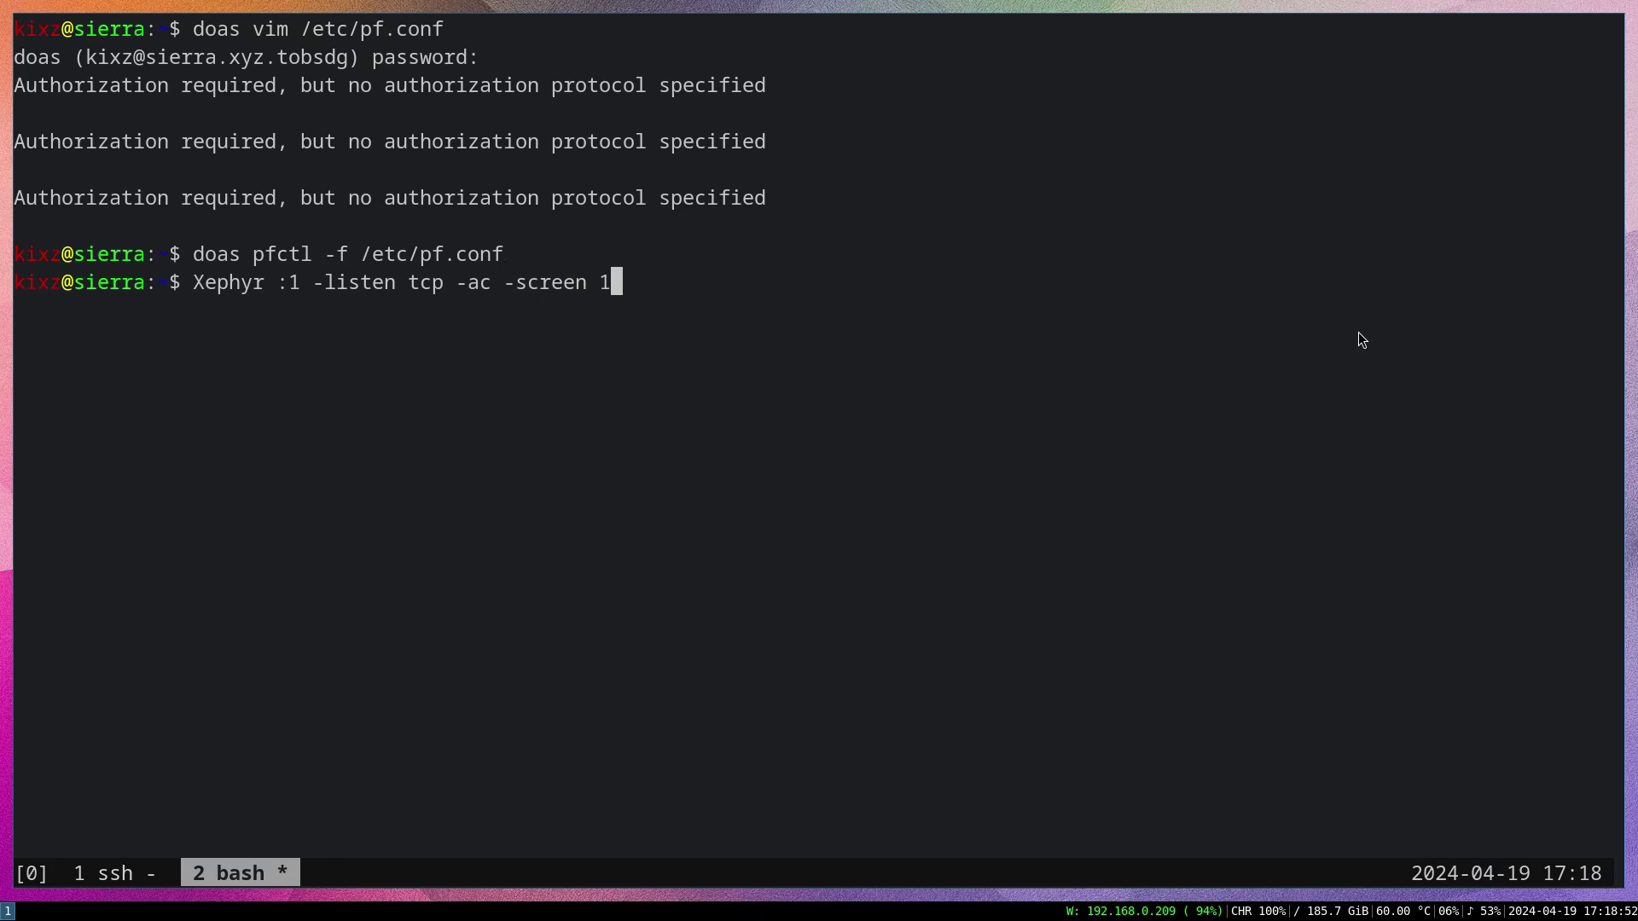
text(280)
text(x720 )
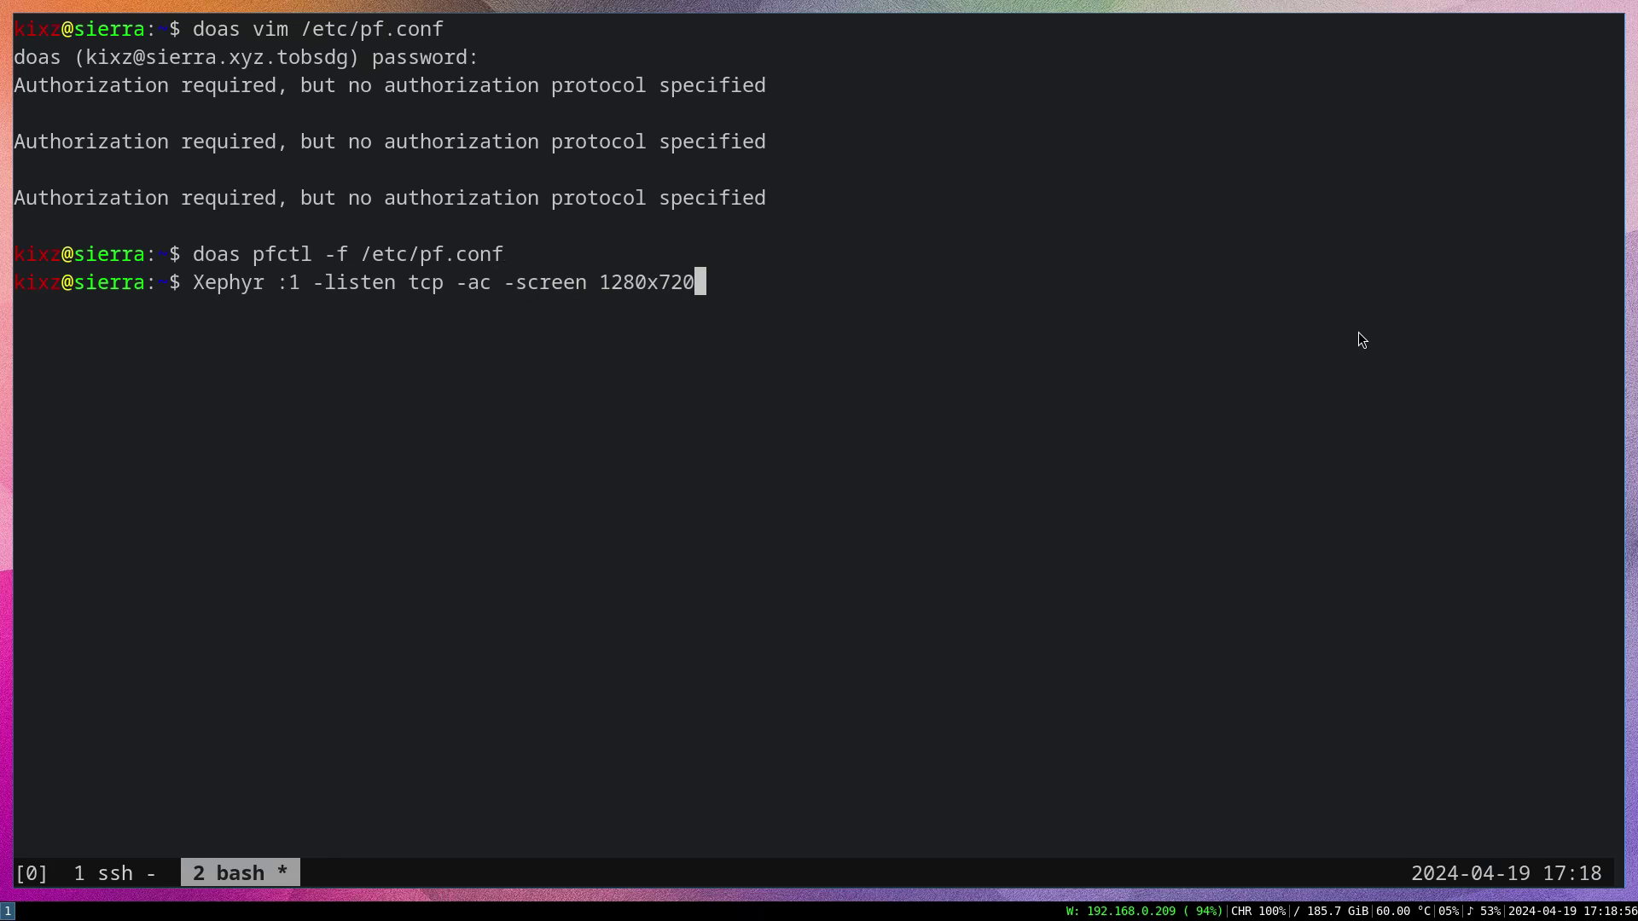
text(-dpi )
text(110)
Step: Launch Xephyr as display :1 at 1280x720 and 110 dpi, then switch to the ssh window
key(Return)
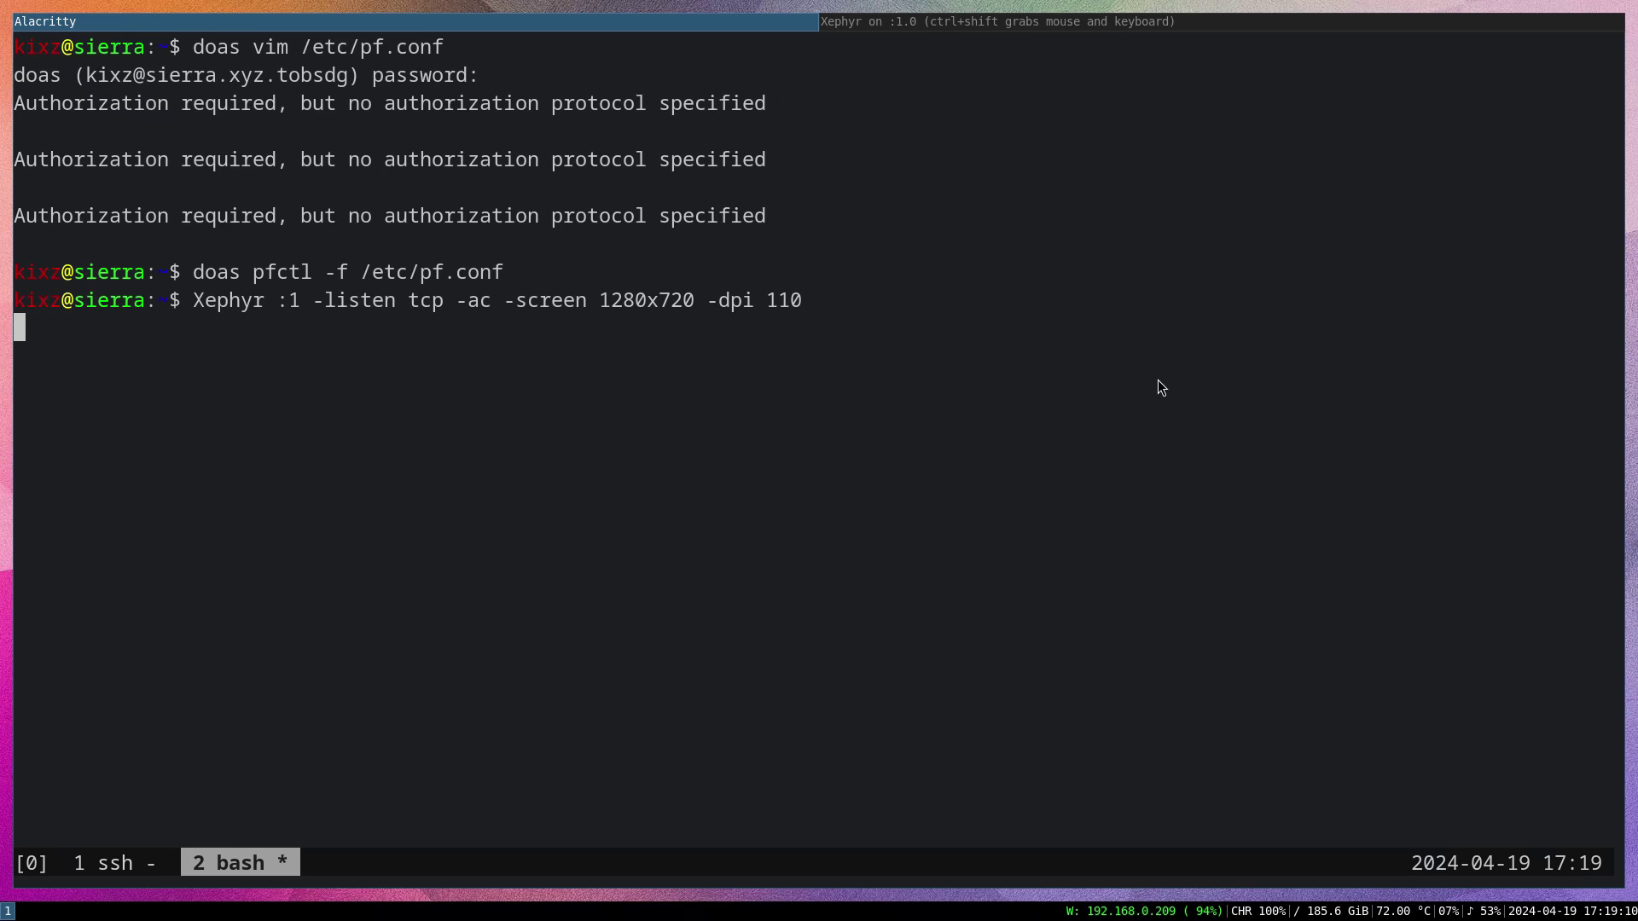
key(ctrl+b)
key(1)
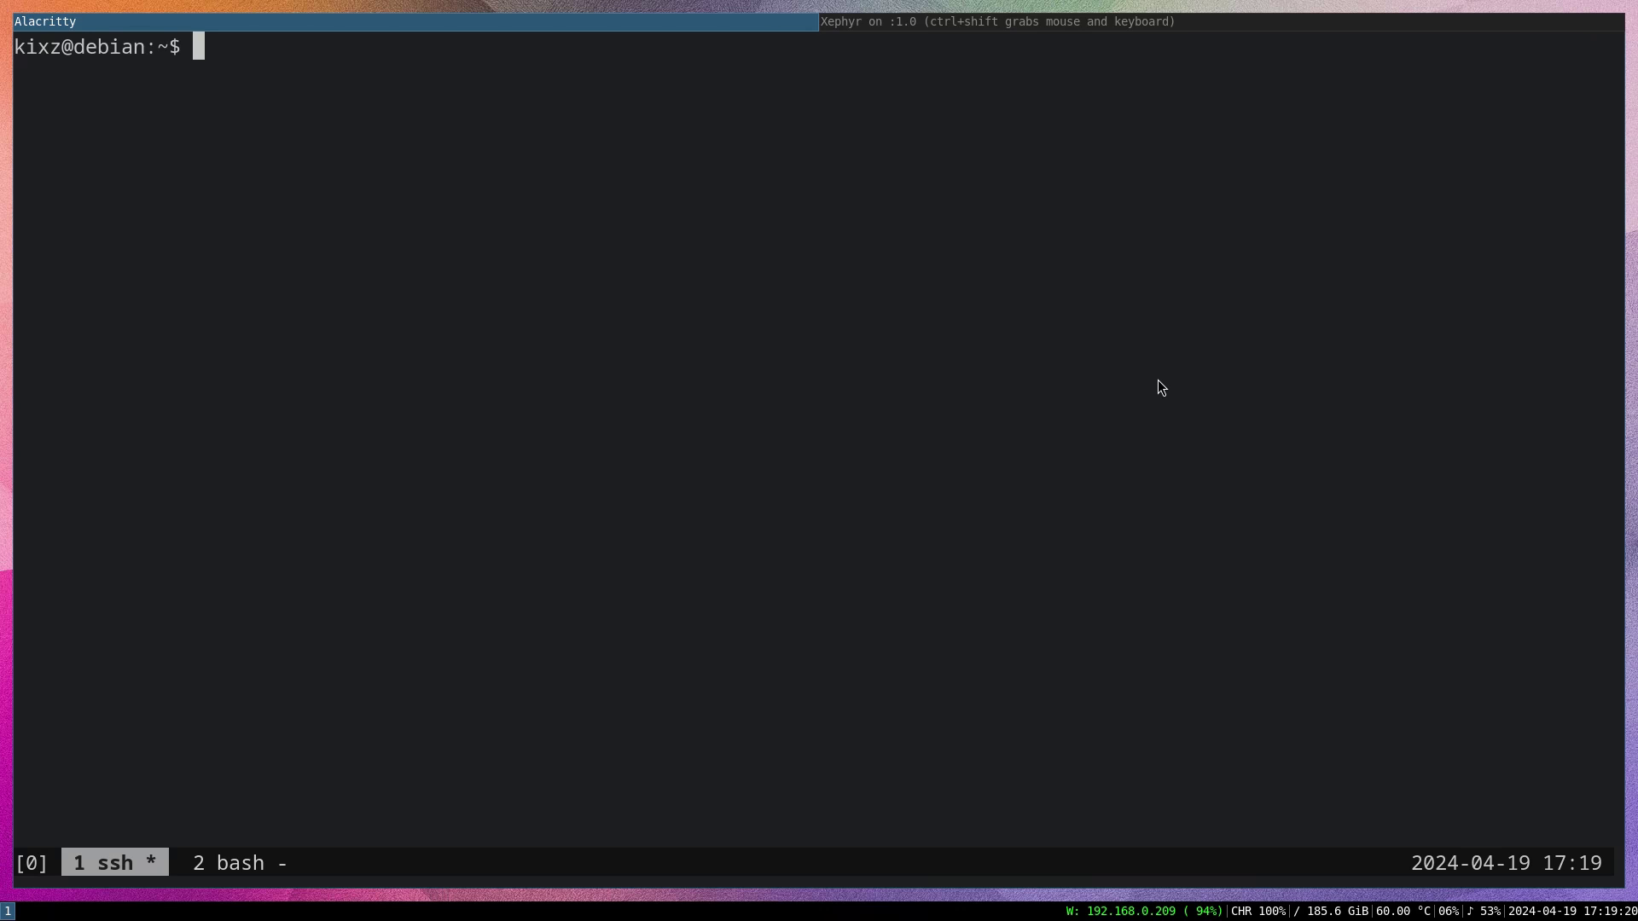
text(rcp)
Step: Begin typing 'export display=' in the ssh session, then return to tmux window 2
key(BackSpace)
text(expor)
text(t display)
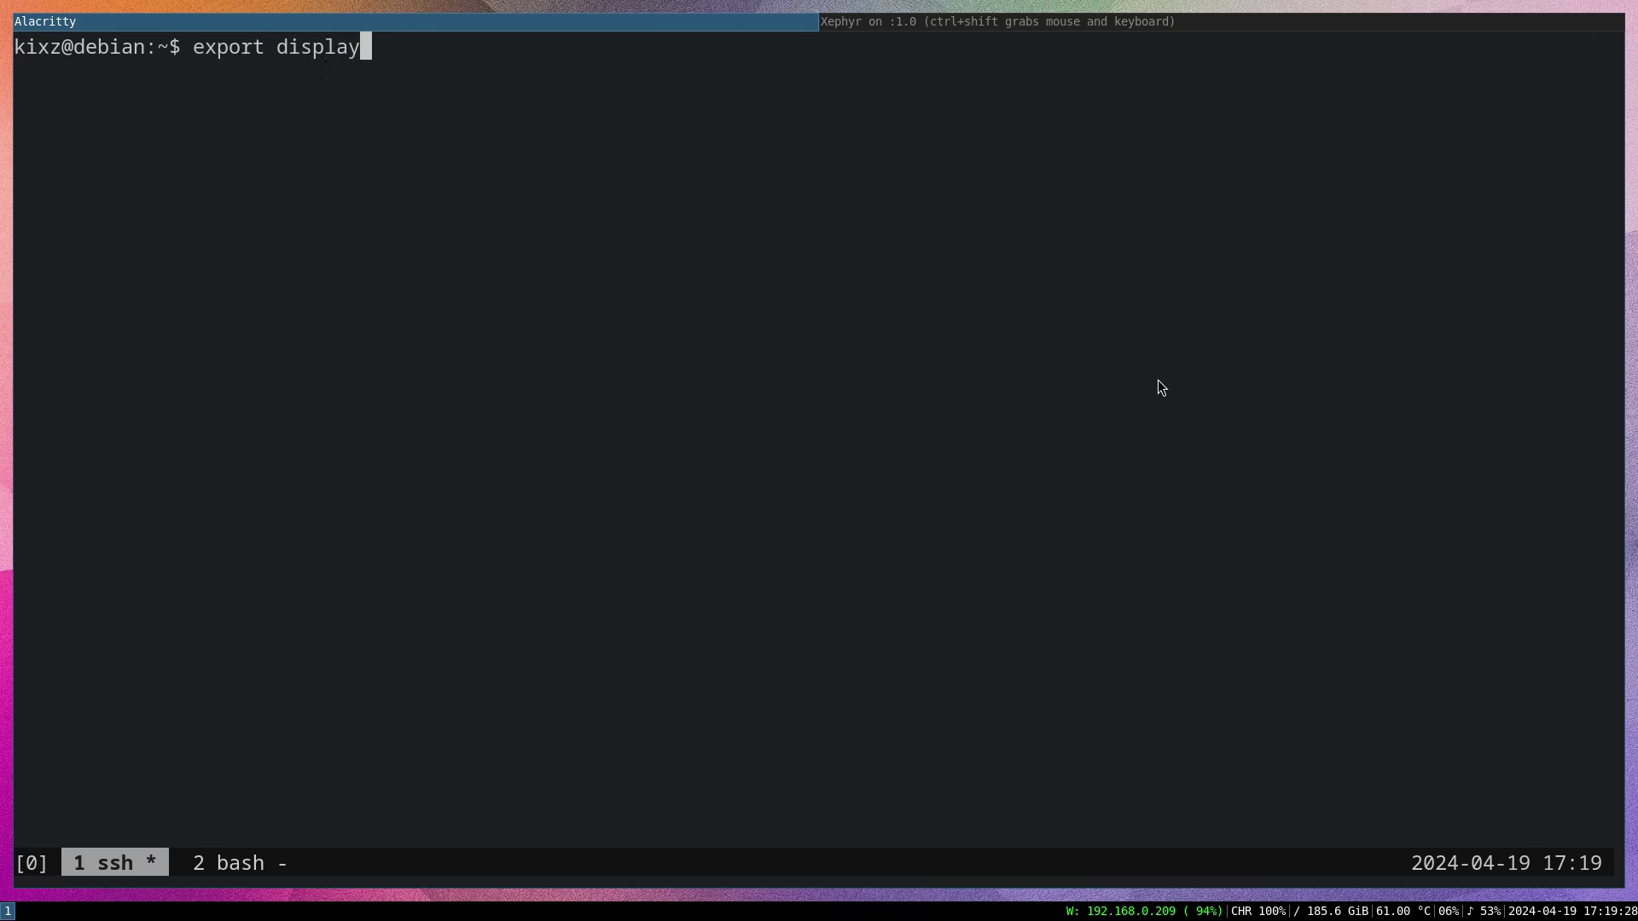
text(=)
key(ctrl+b)
key(2)
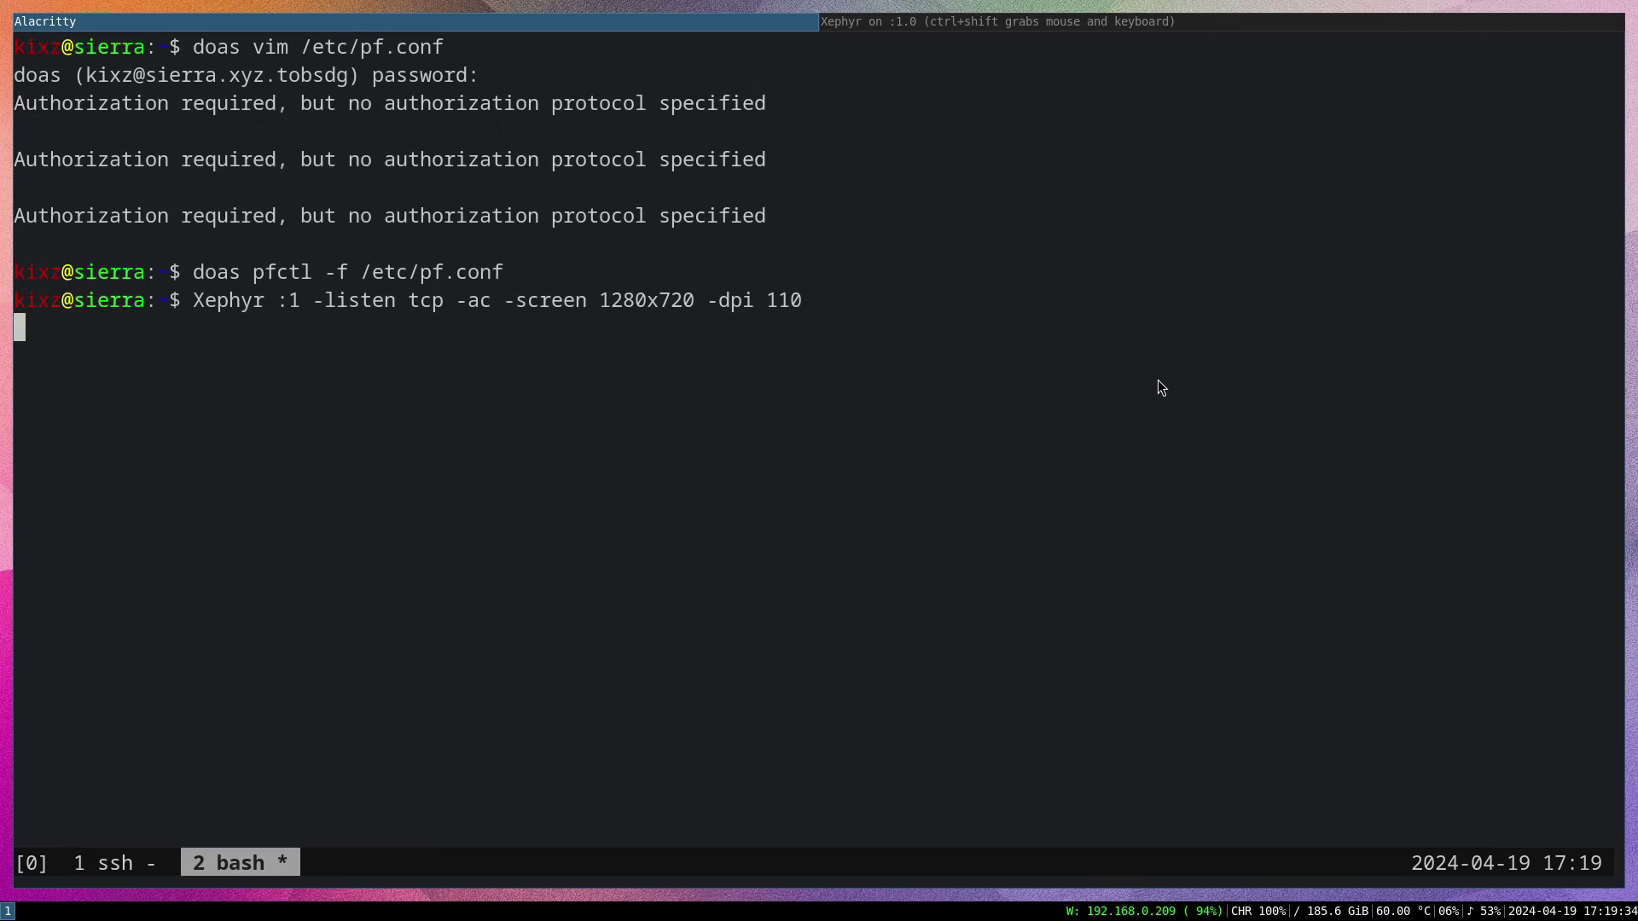
Step: Run ifconfig in a new third tmux window to reveal tap0 at 100.64.1.2
key(ctrl+b)
key(c)
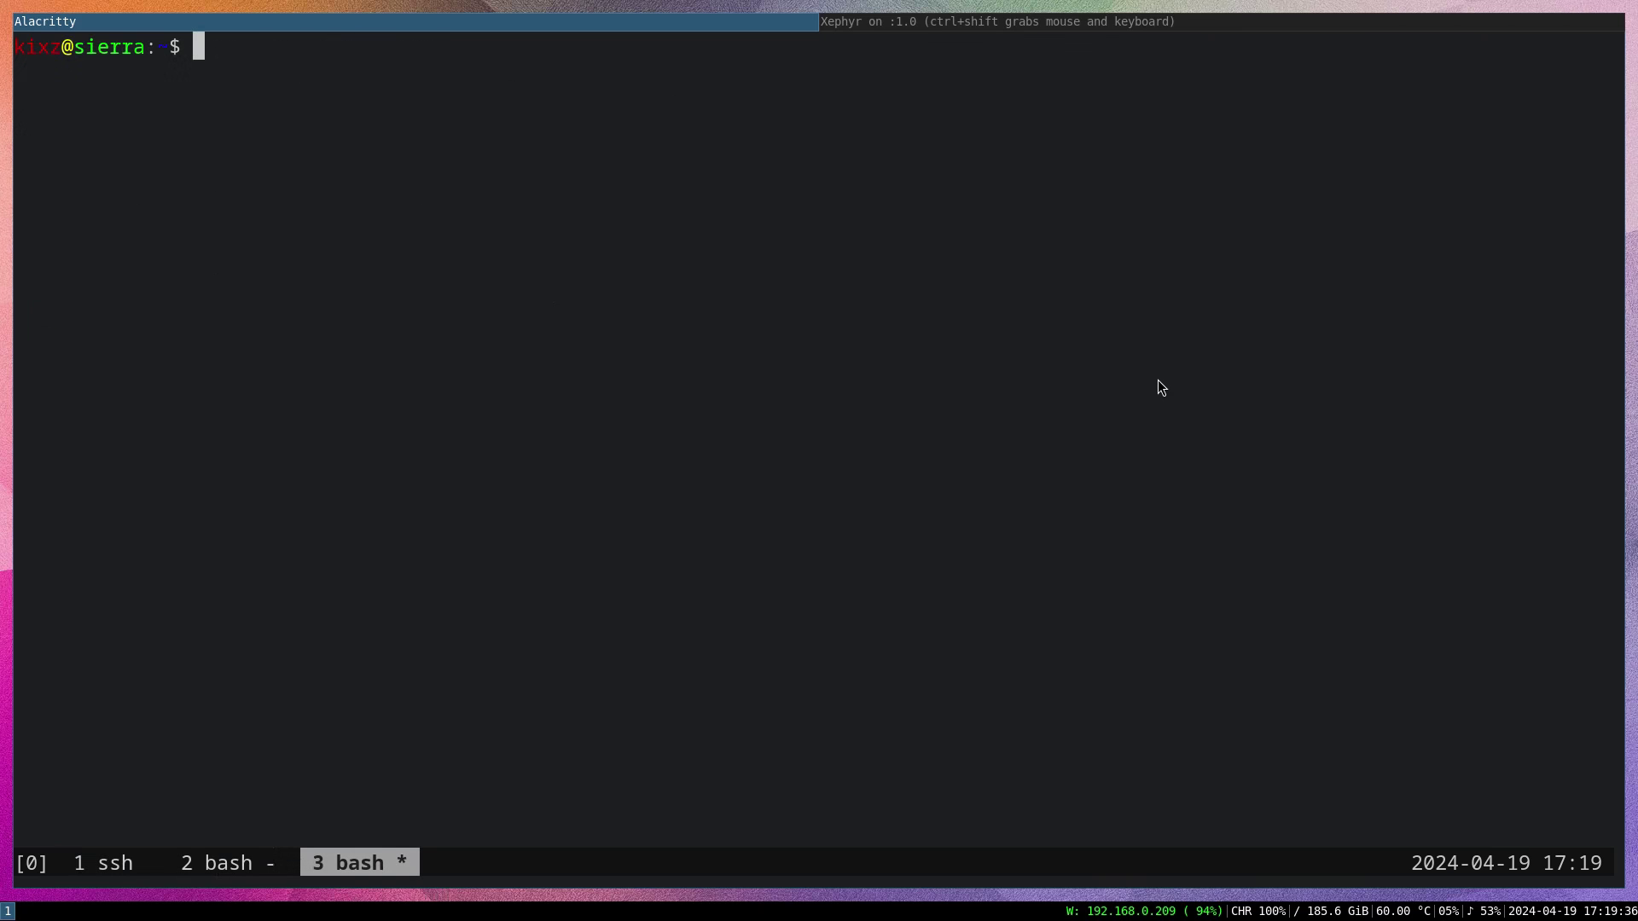
text(ifconfig)
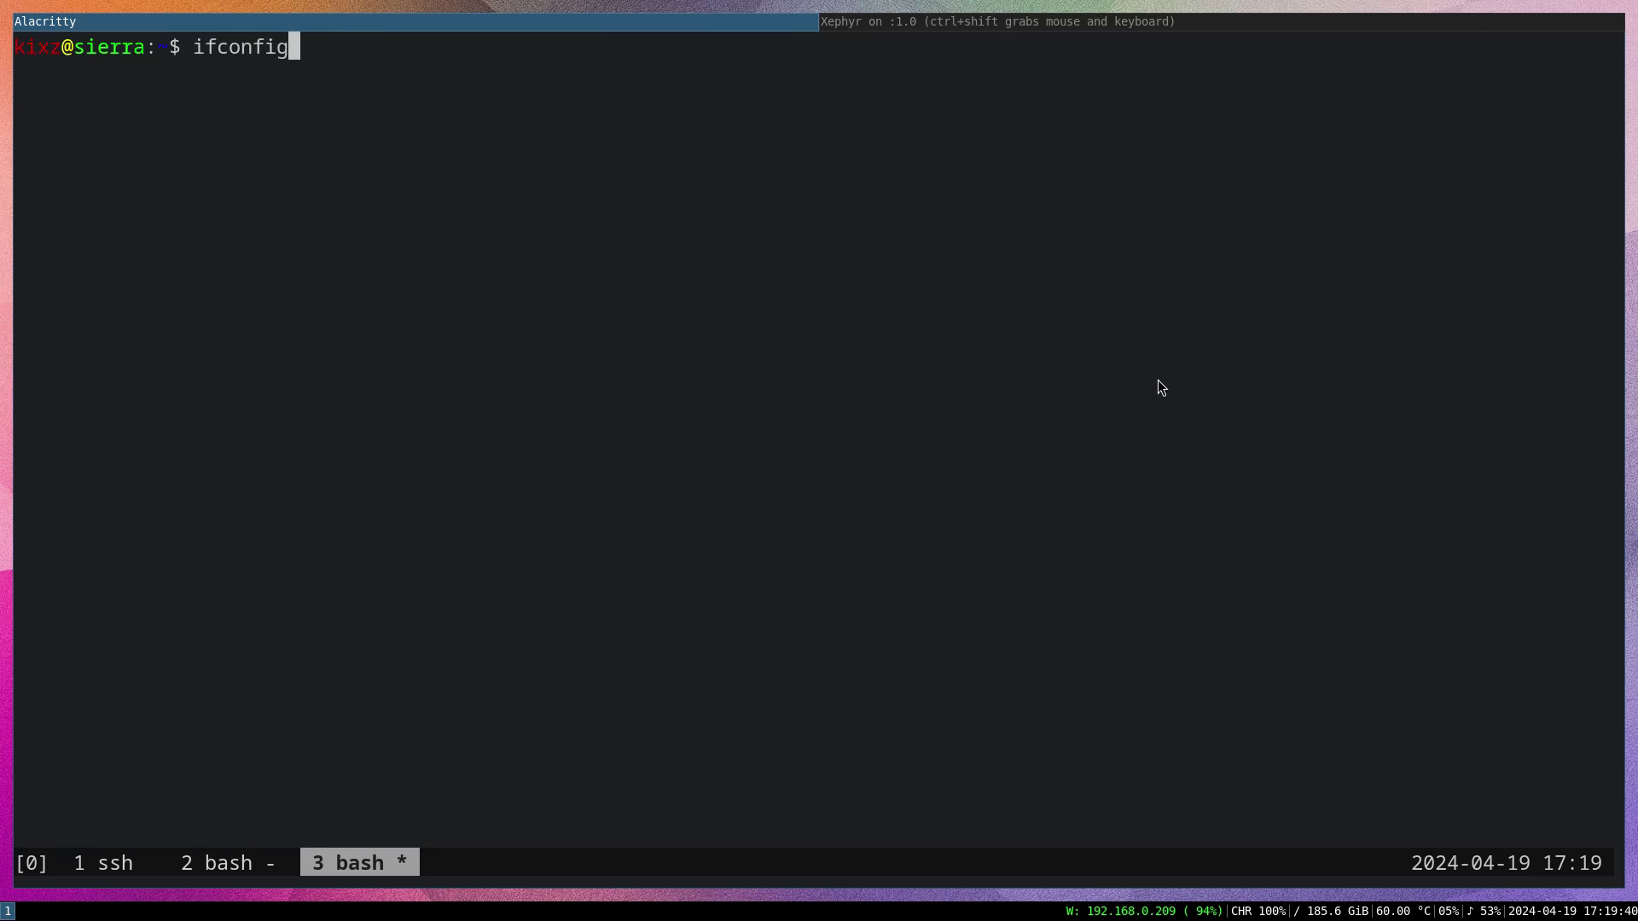
key(Return)
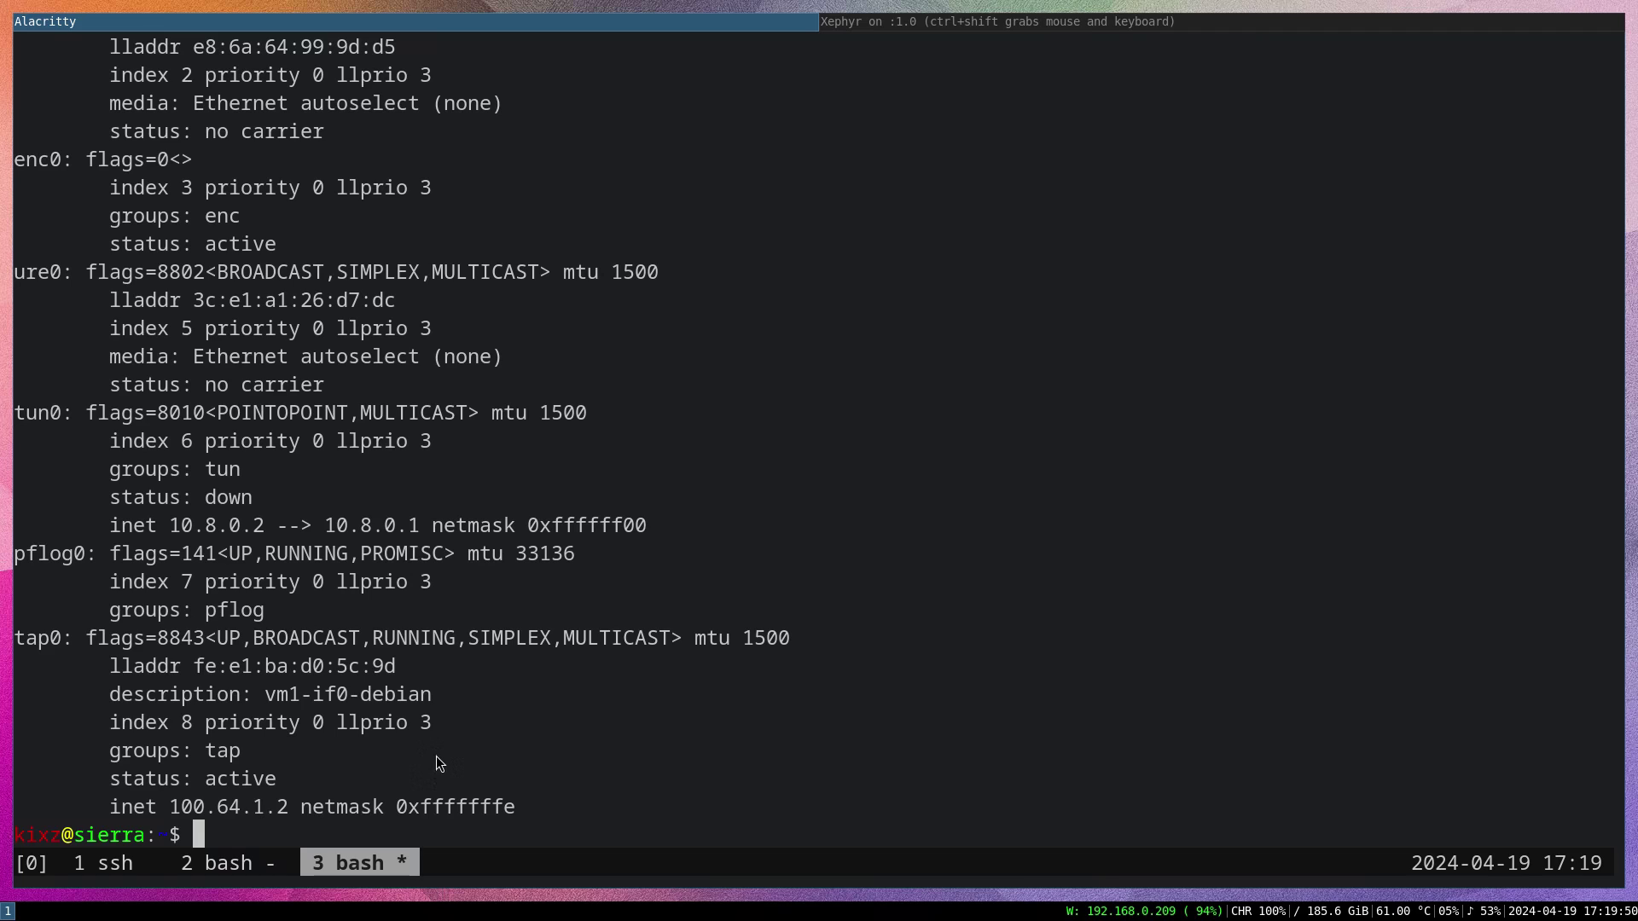
Step: In the ssh session, export the lowercase display variable and try starting icewm
key(ctrl+b)
text(1)
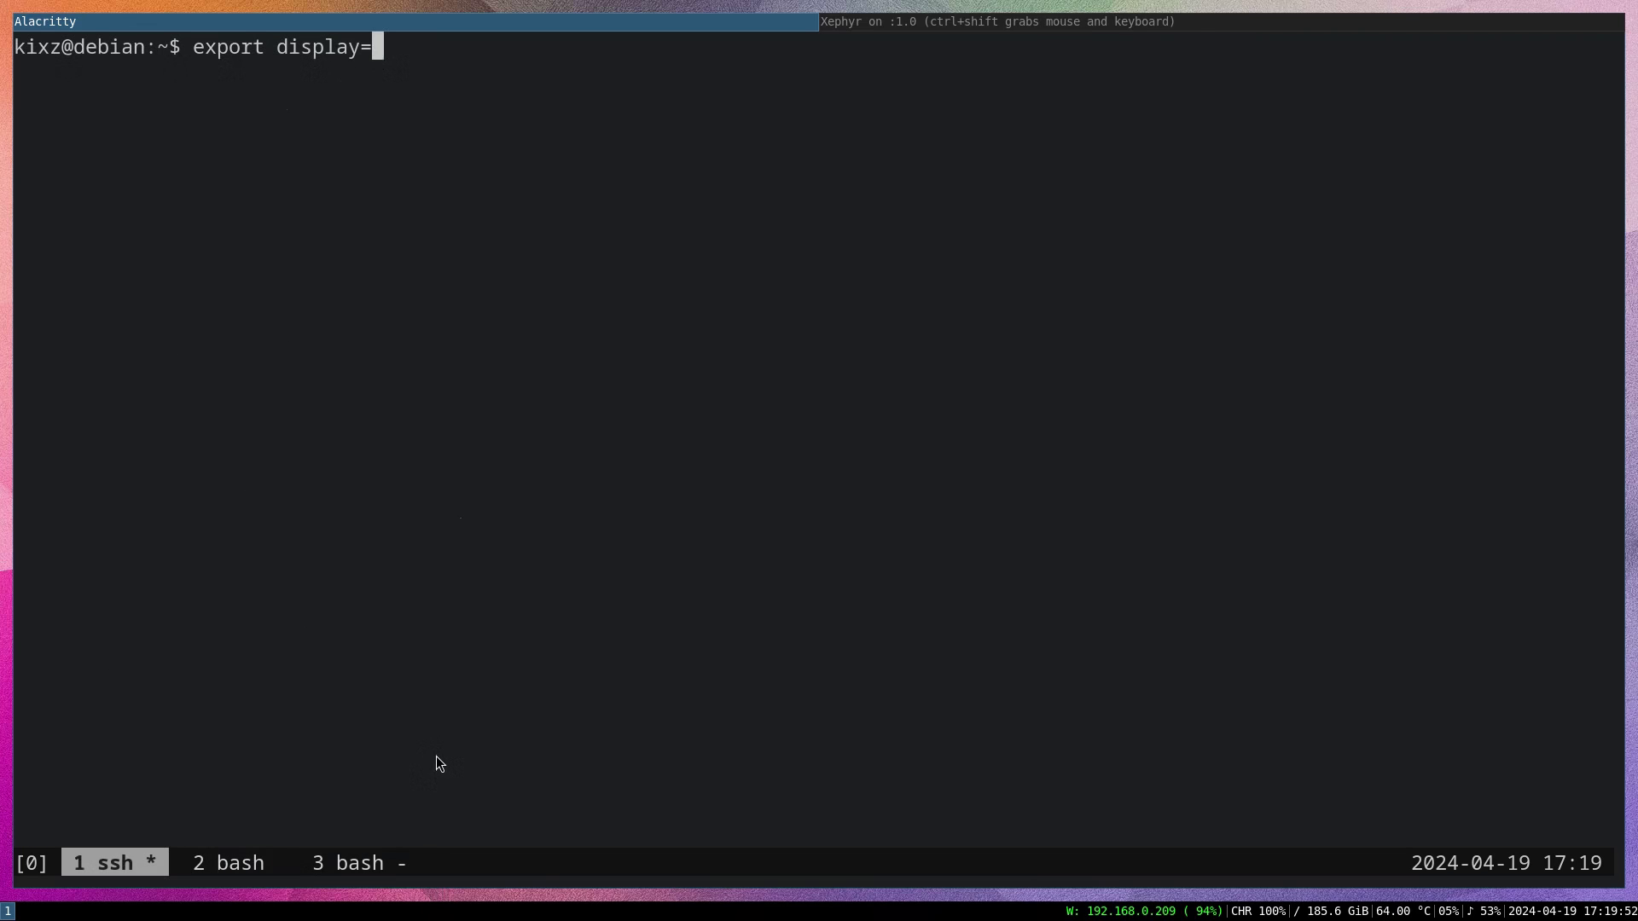
text(100.)
text(64.1)
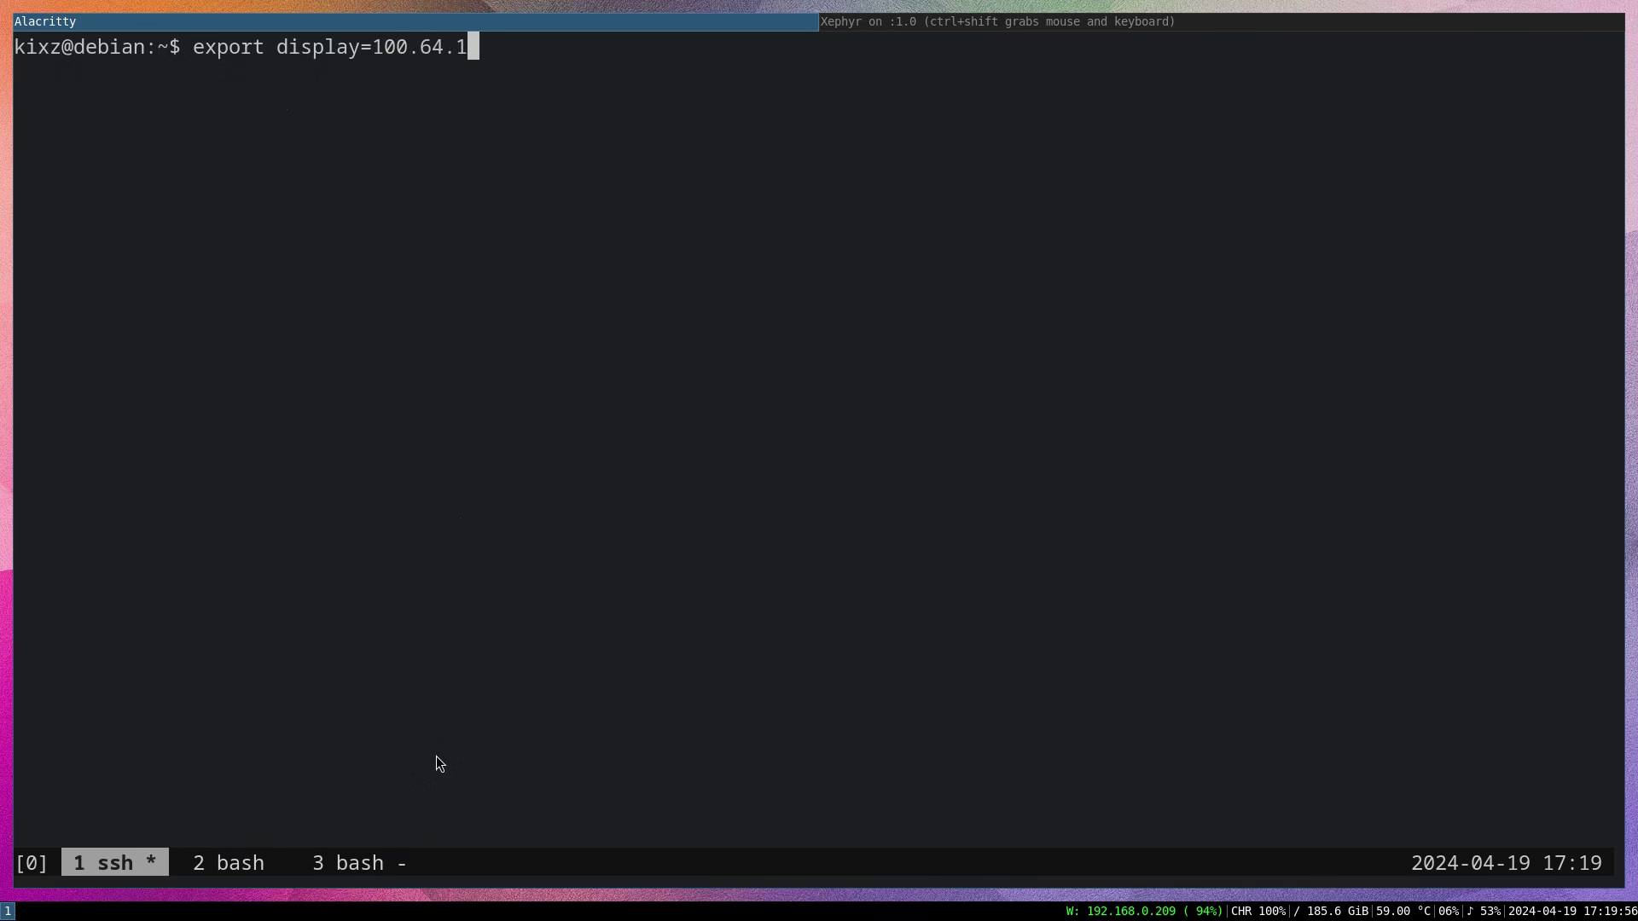
text(.2)
text(:1)
key(Return)
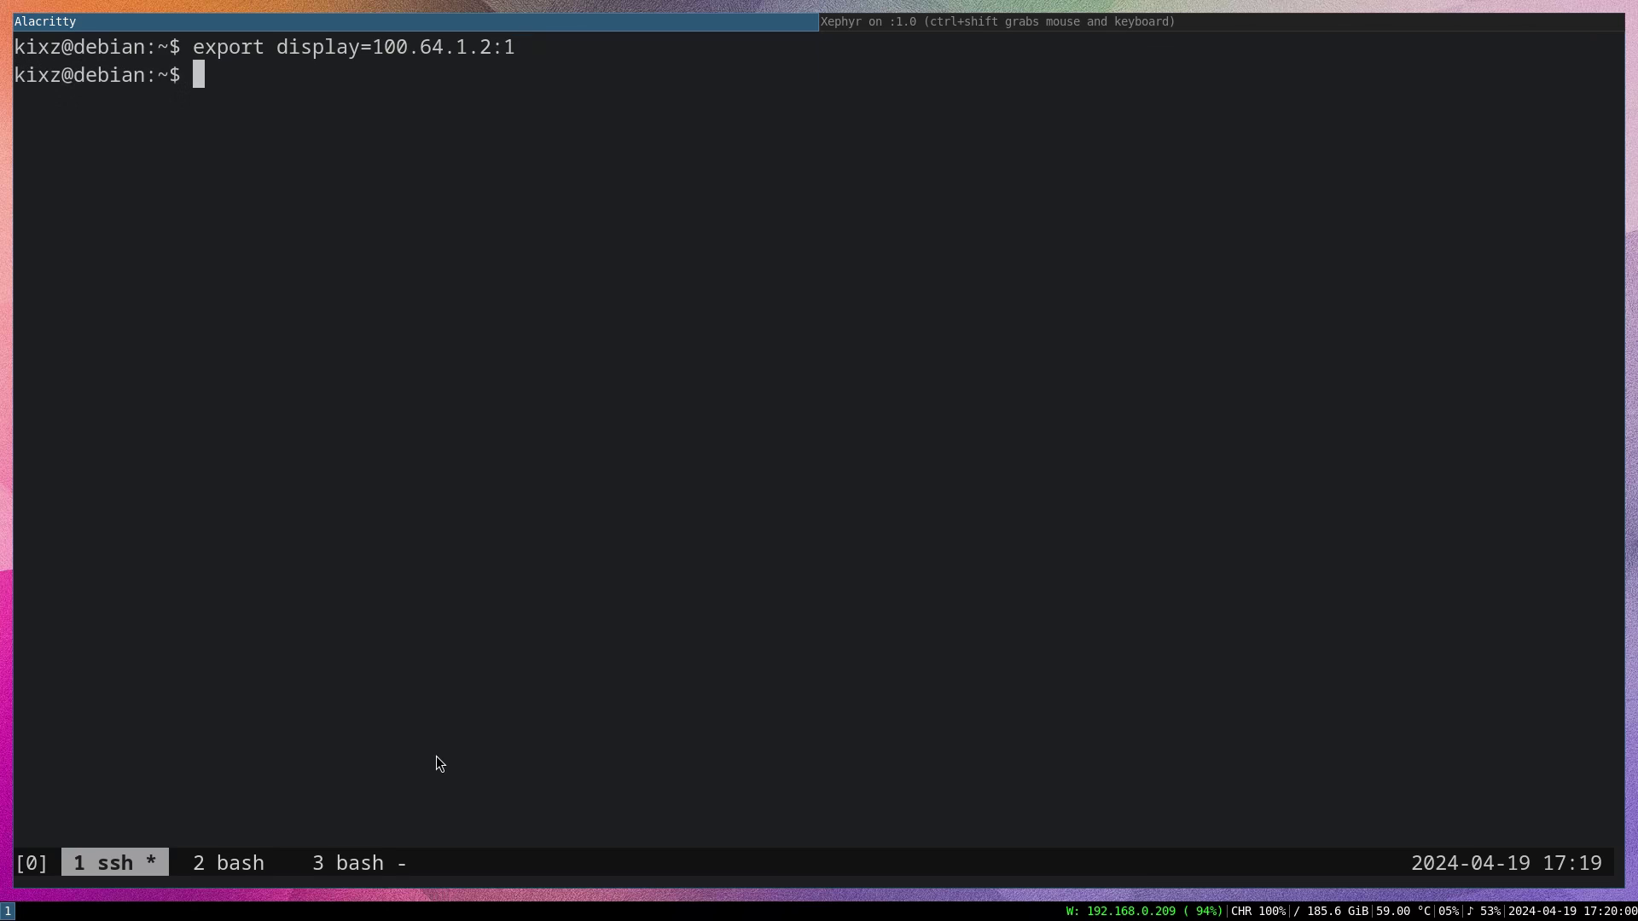
text(icevm)
key(Return)
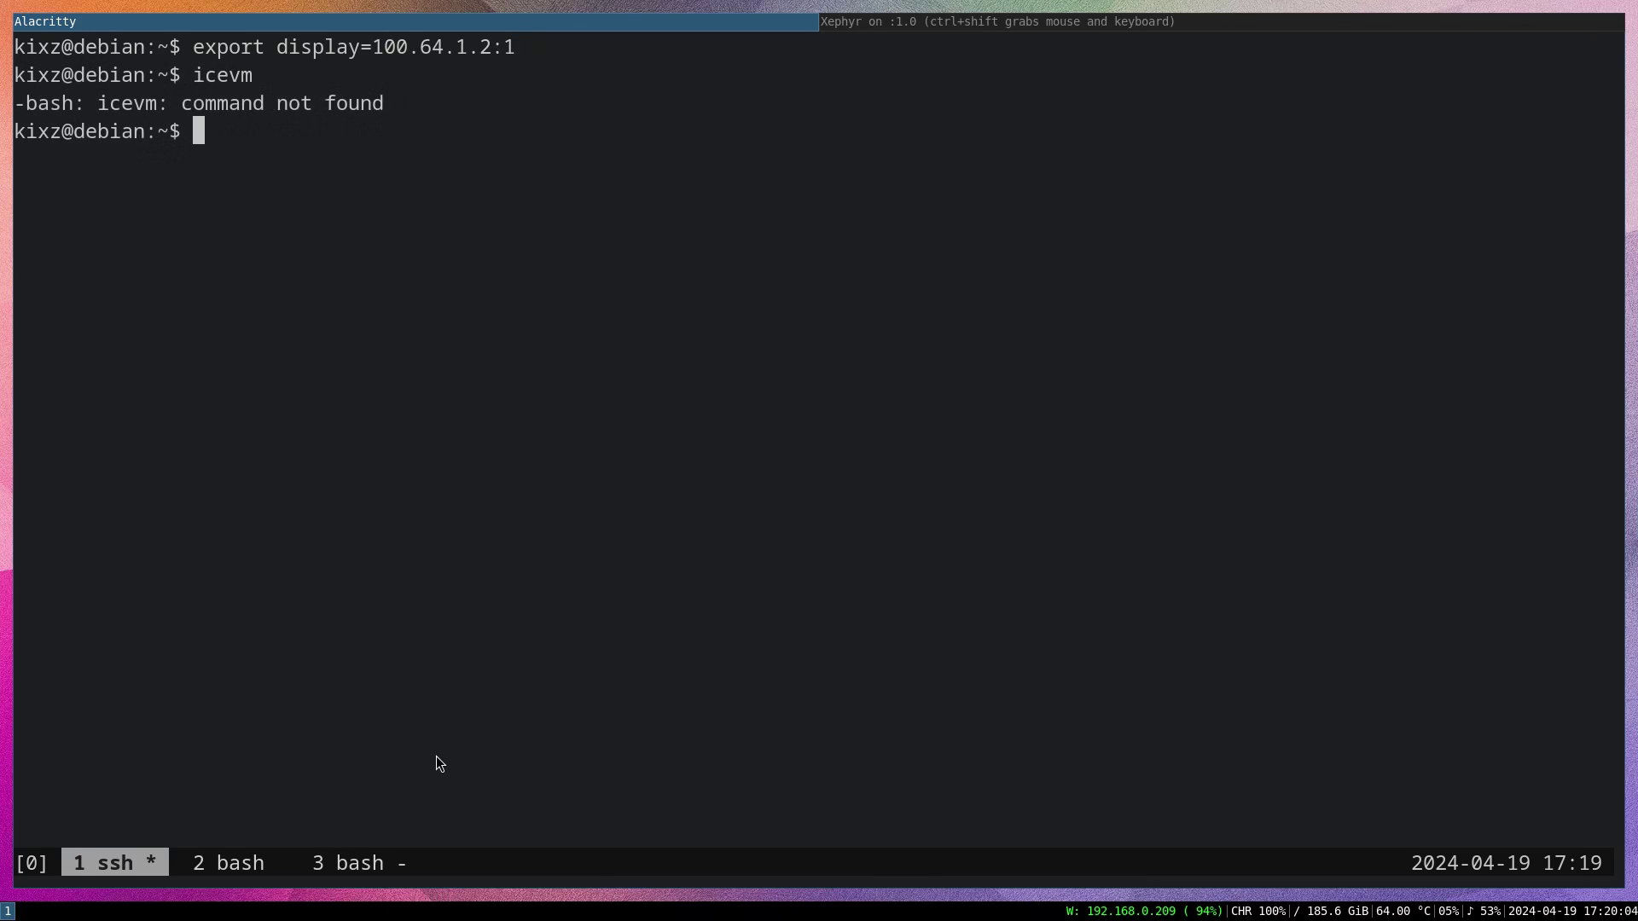
text(ice)
text(wm)
key(Return)
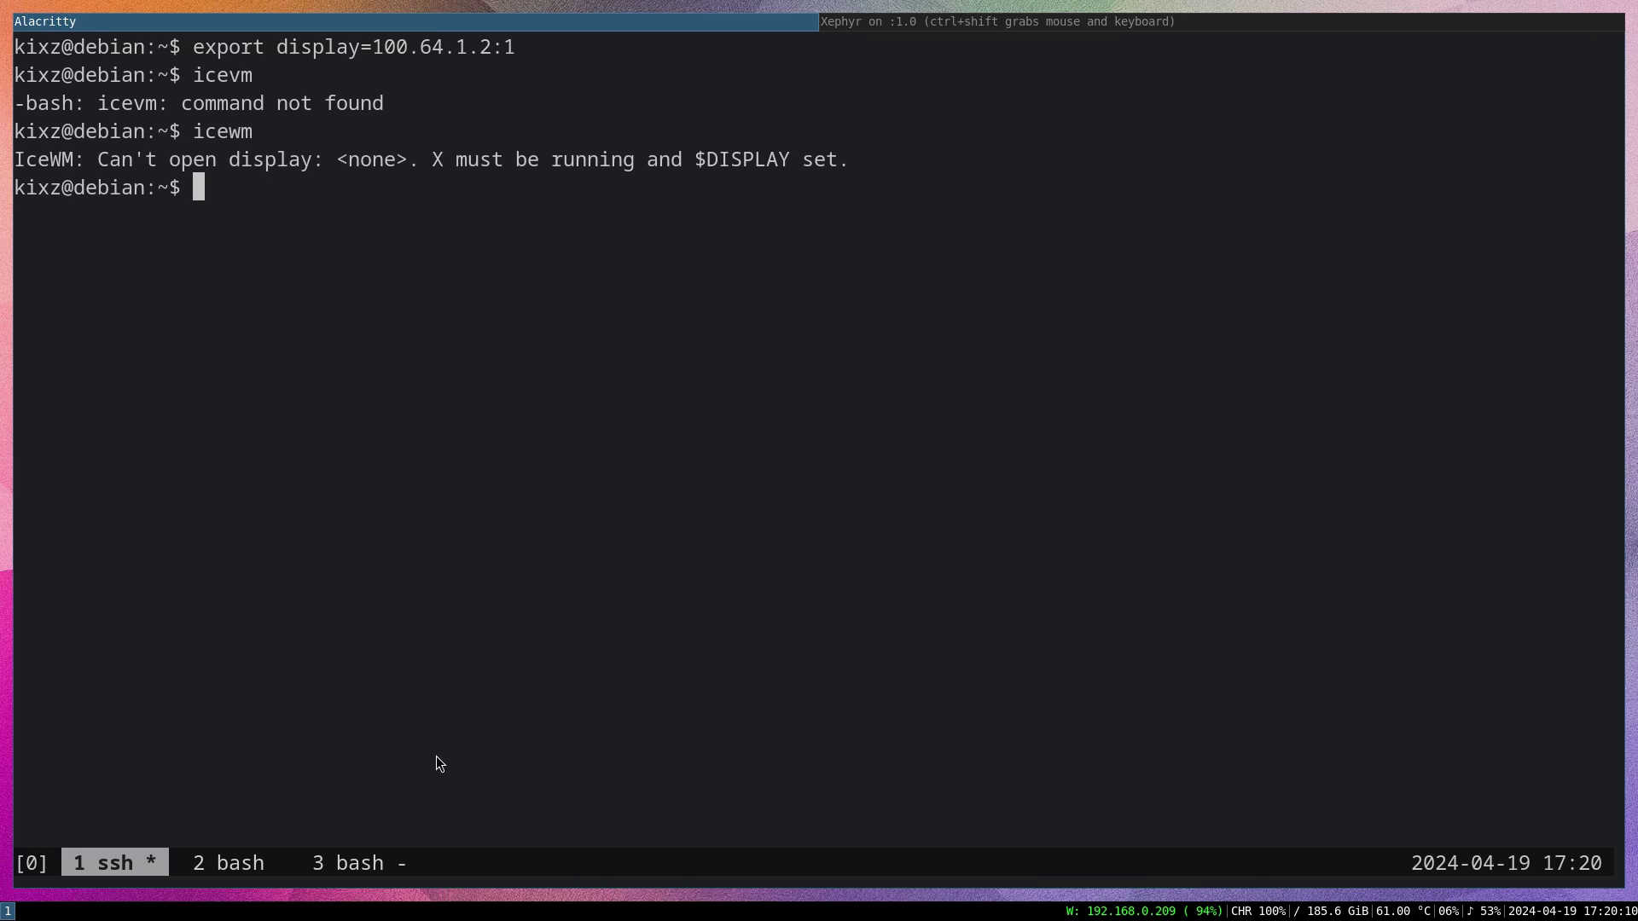
Step: Re-export the variable as DISPLAY=100.64.1.2:1 and relaunch icewm
key(Up)
key(Up)
key(Up)
key(ctrl+a)
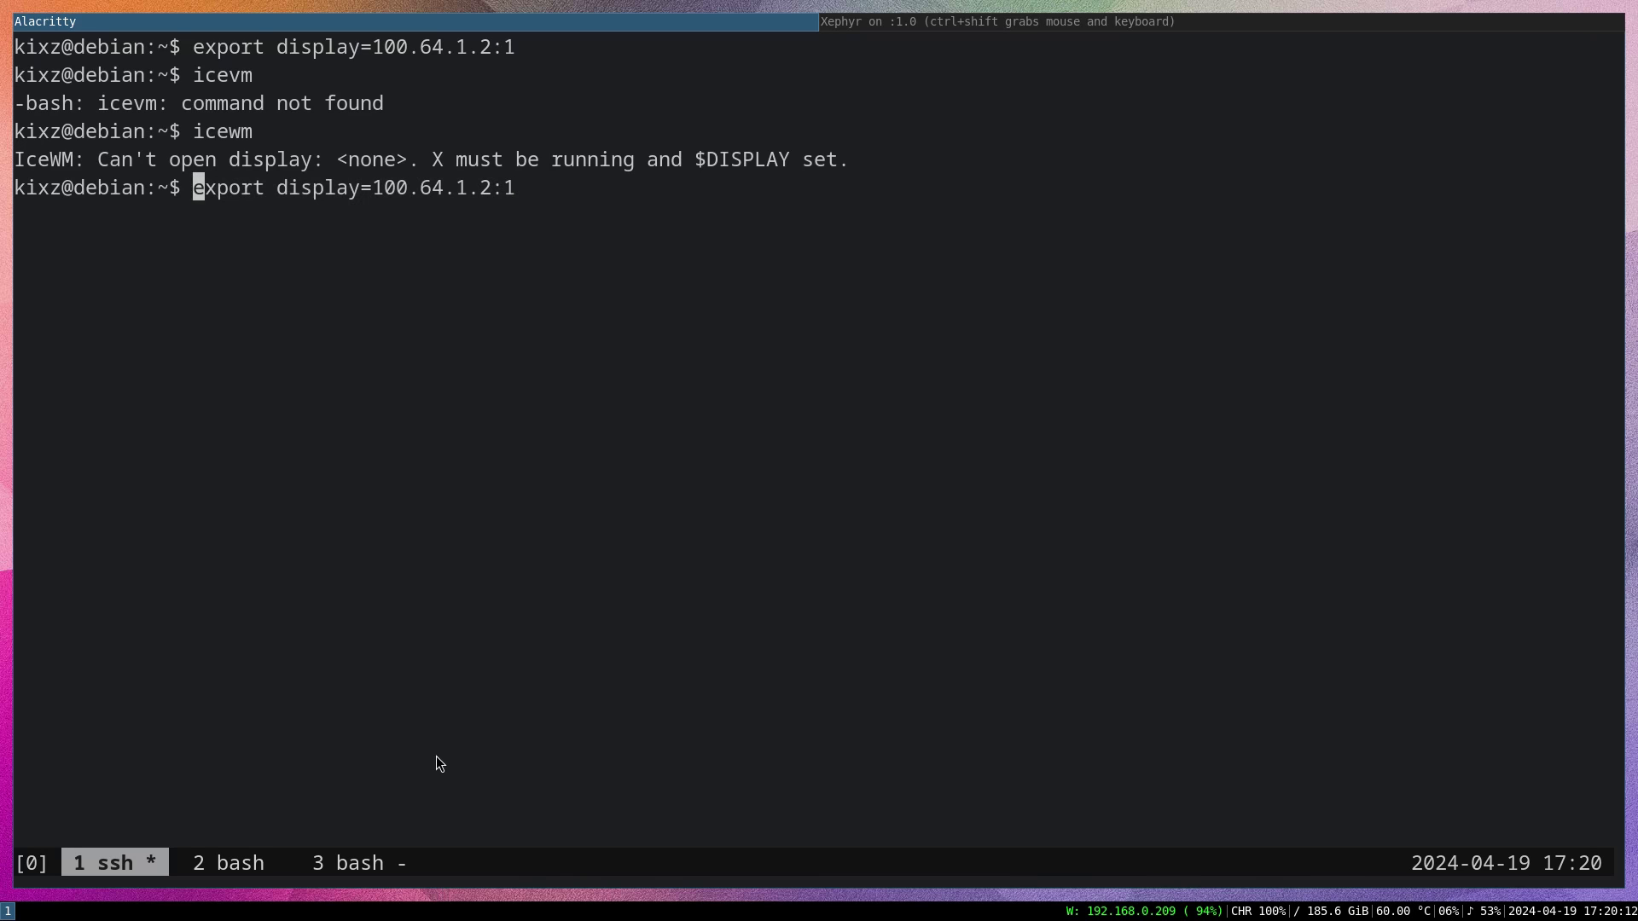
key(Right)
key(Right)
key(Right)
key(Right)
key(Right)
key(Right)
key(Right)
key(Right)
key(Right)
key(Right)
key(BackSpace)
key(BackSpace)
key(BackSpace)
key(BackSpace)
key(BackSpace)
key(BackSpace)
key(BackSpace)
text(DI)
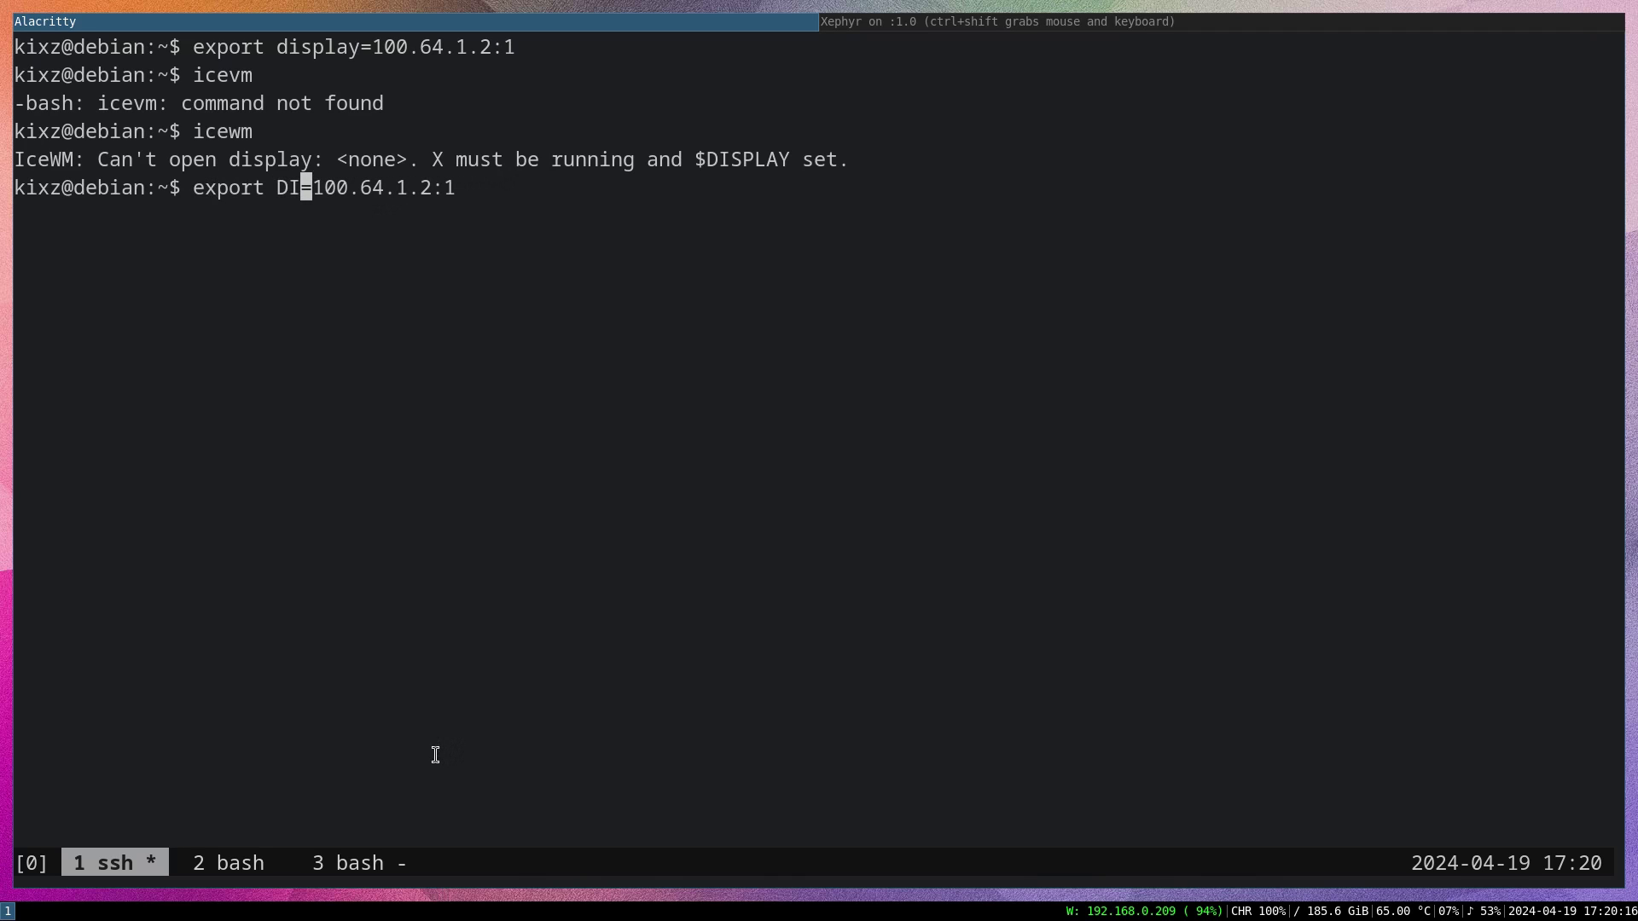
text(S)
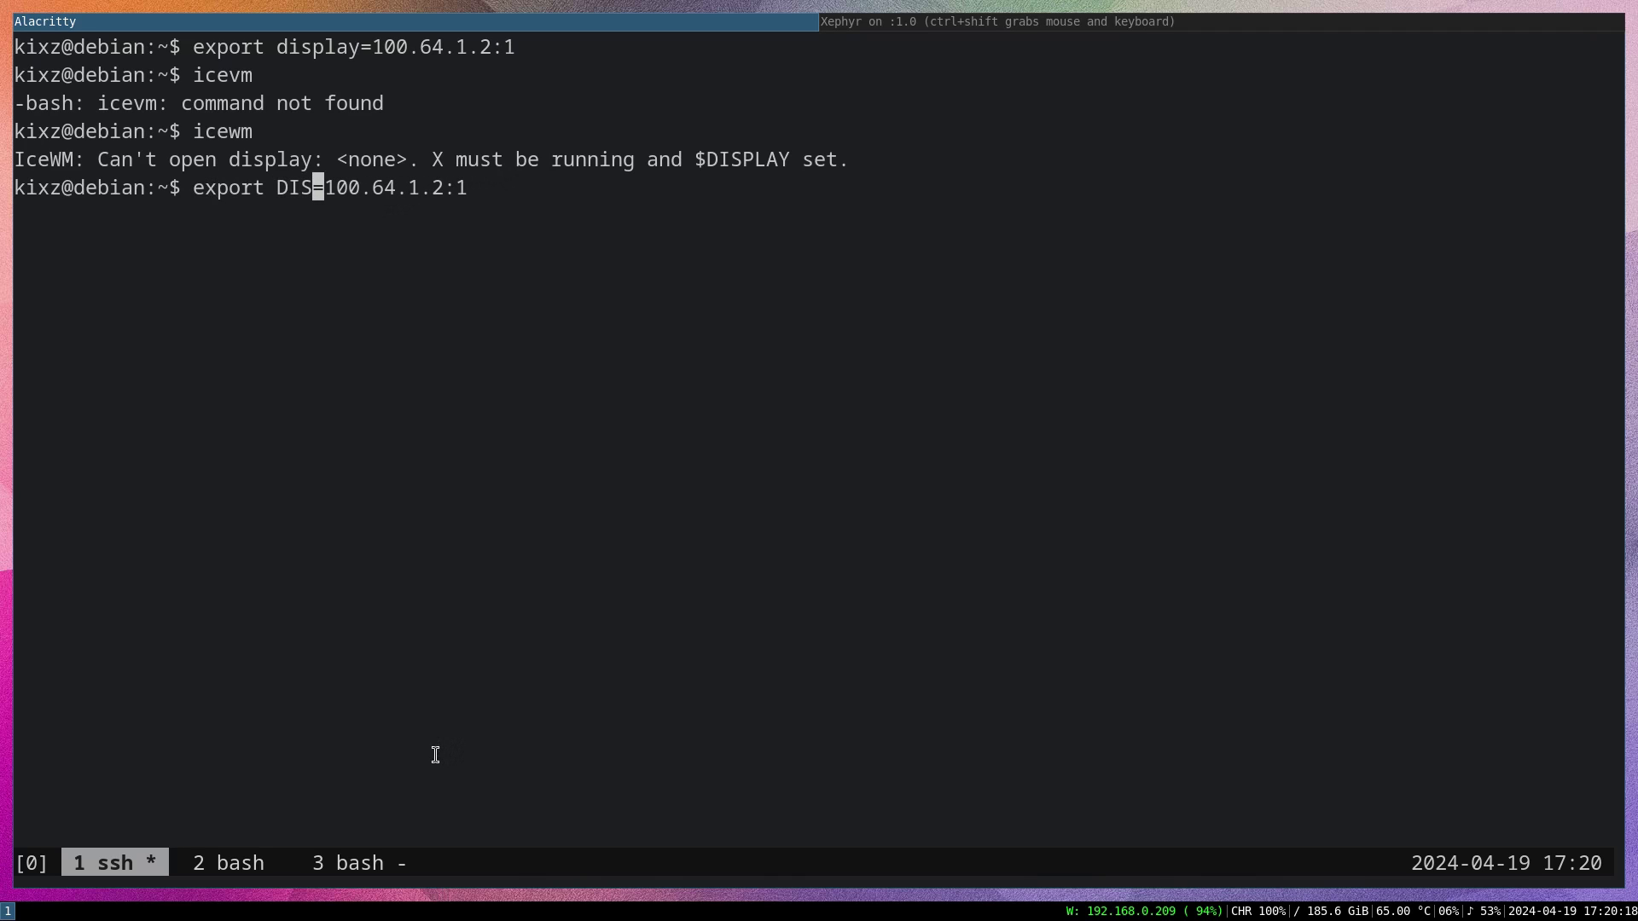
text(PLAY)
key(Return)
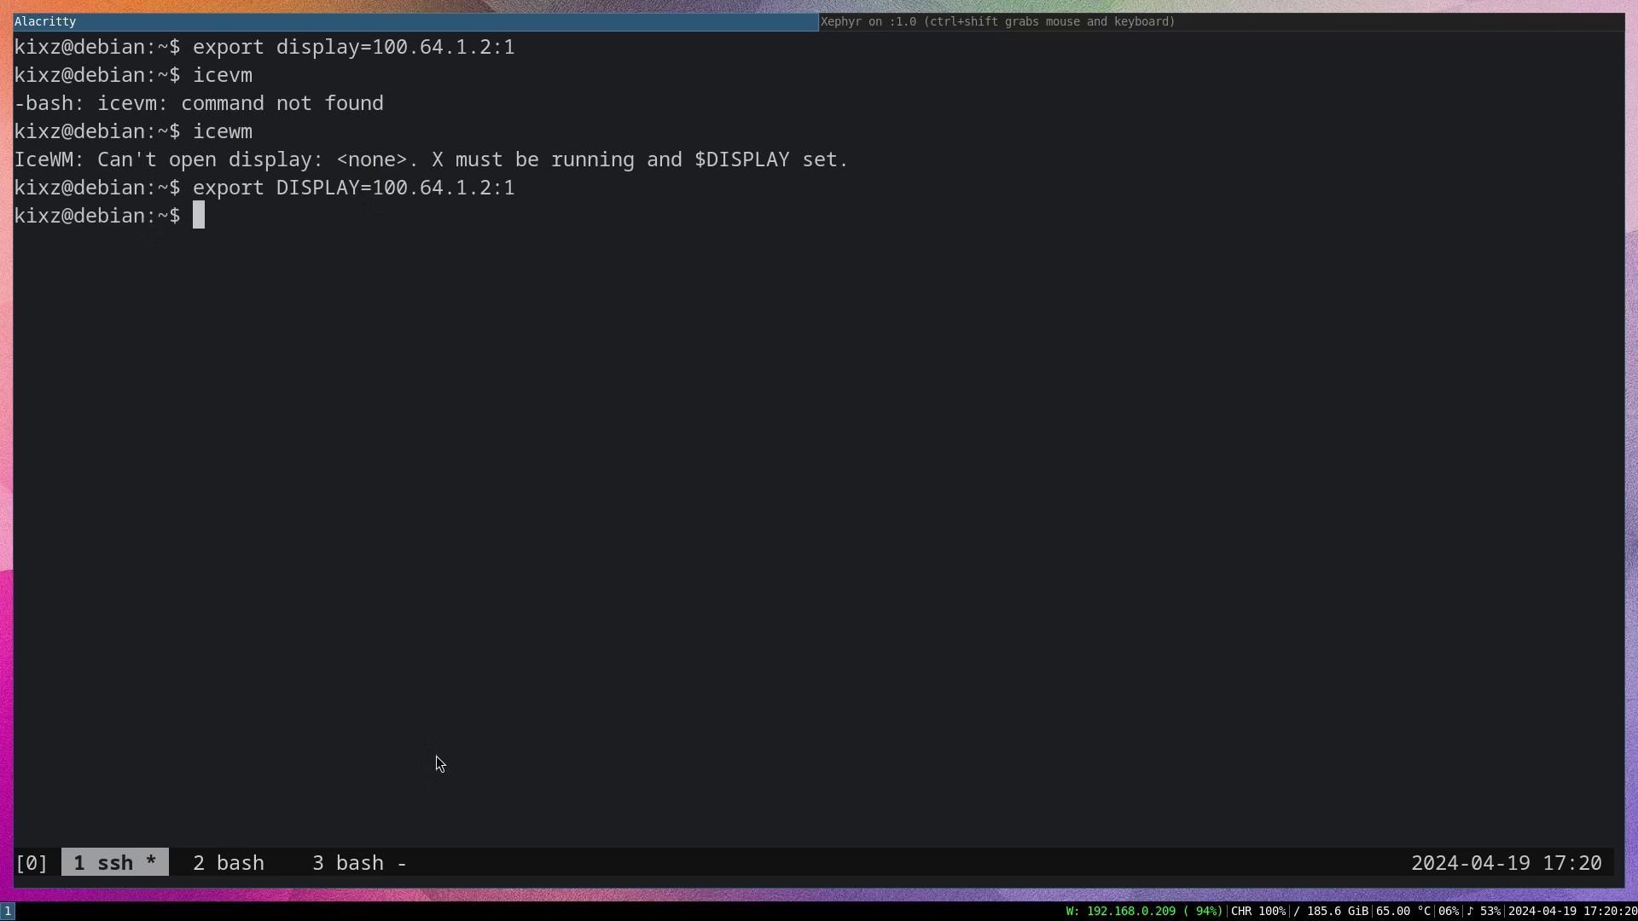
key(Up)
key(Up)
key(Return)
Step: Switch to the Xephyr window and browse the IceWM application menu
key(super+Right)
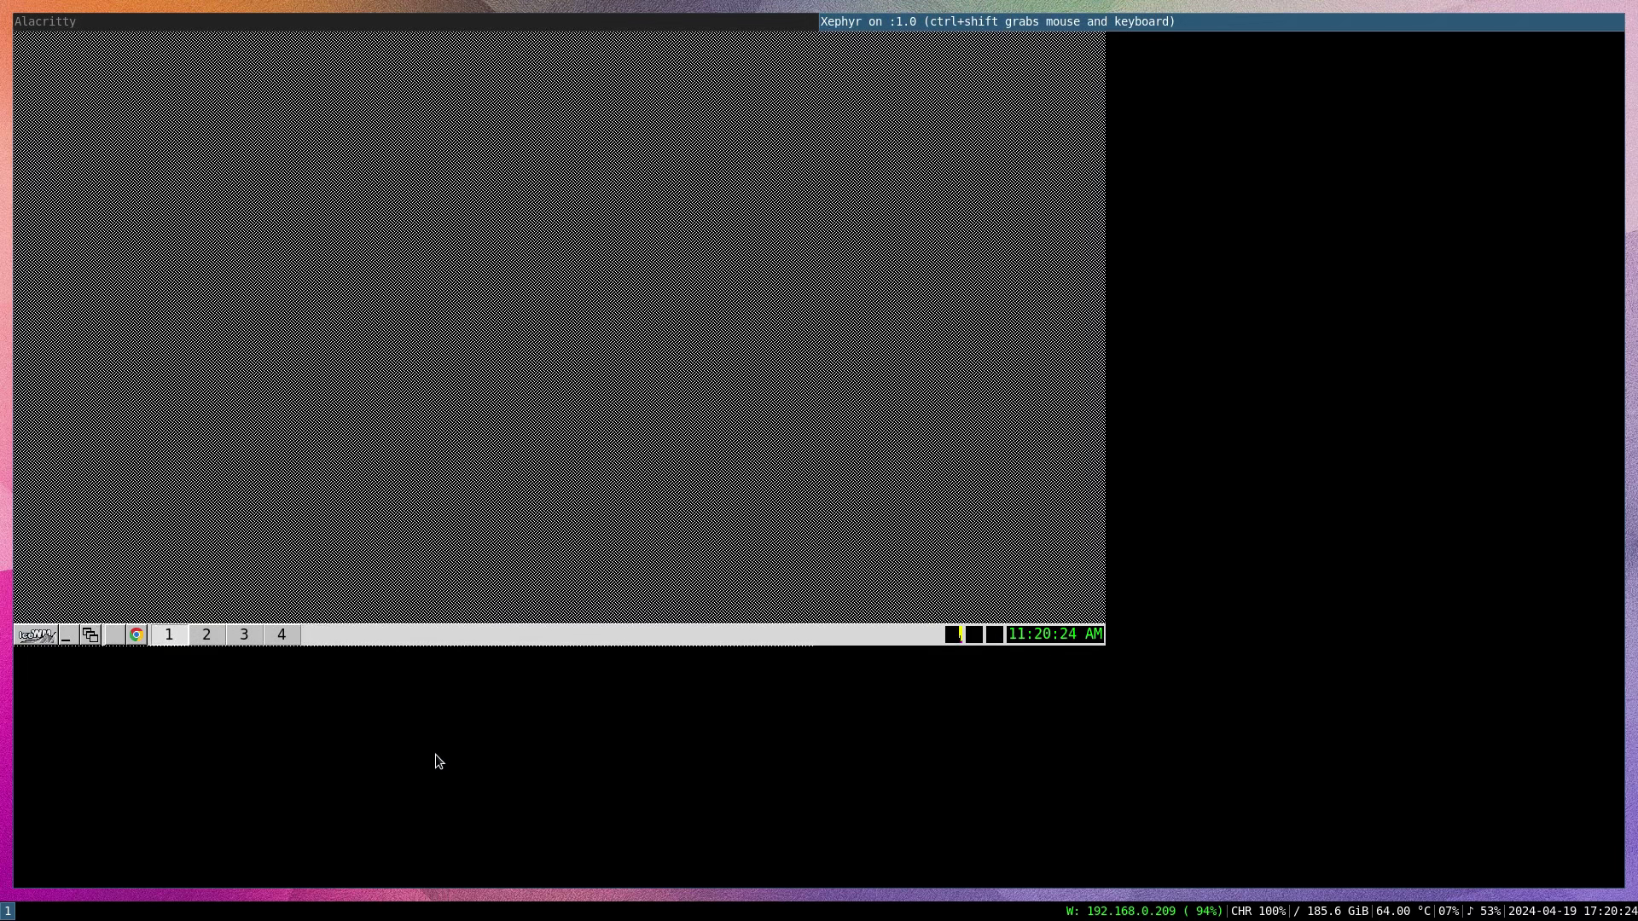
click(47, 636)
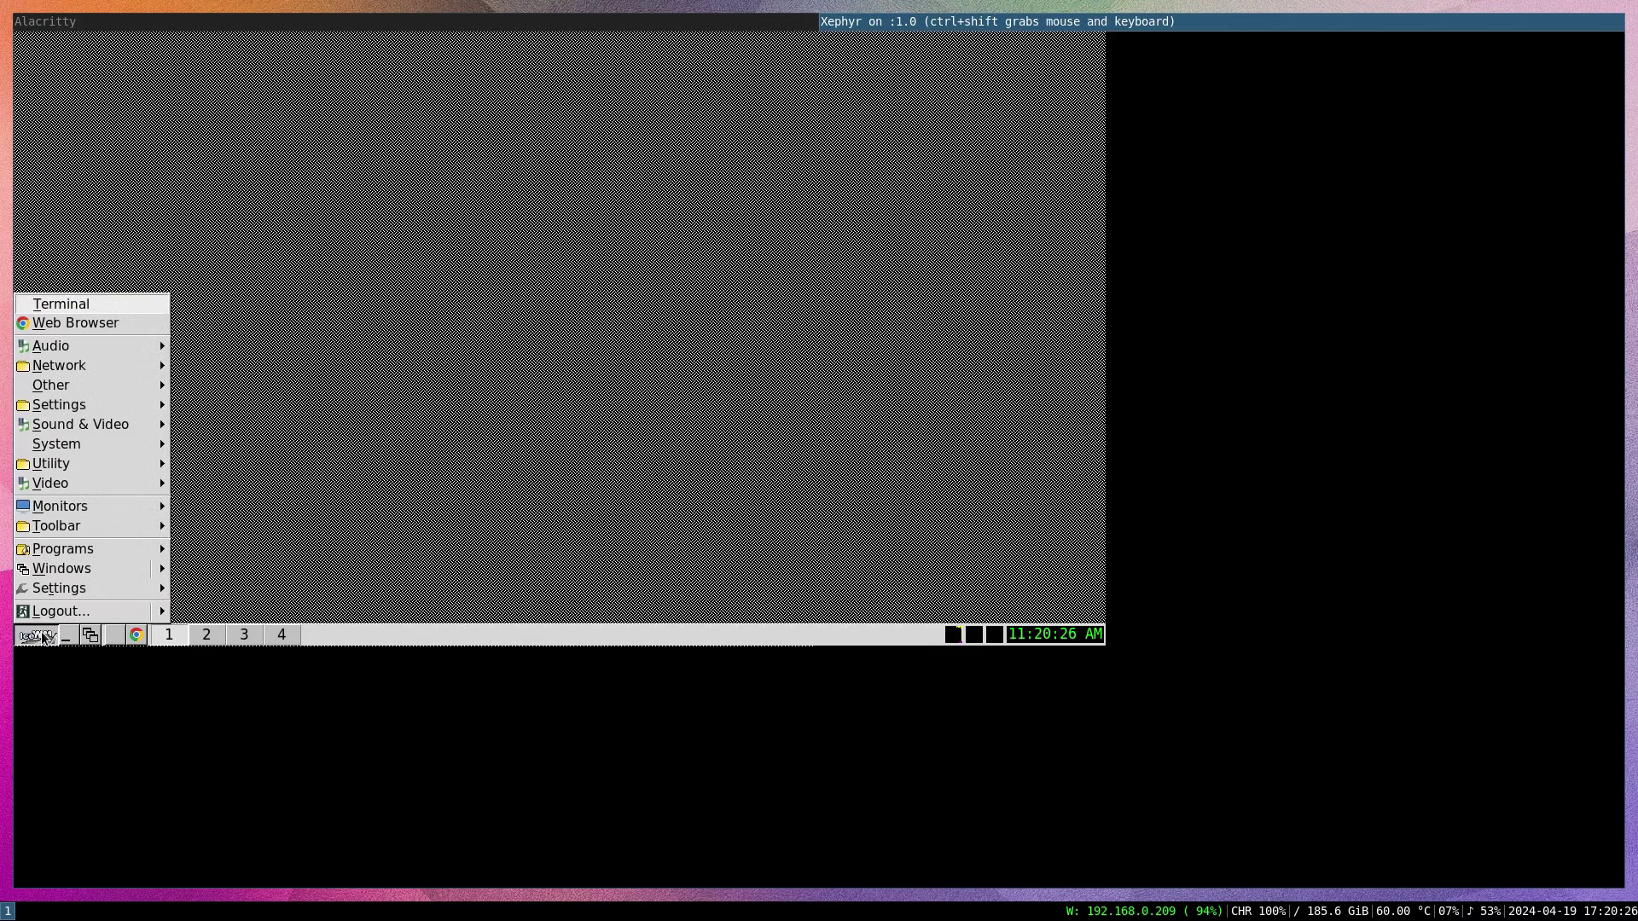
click(467, 320)
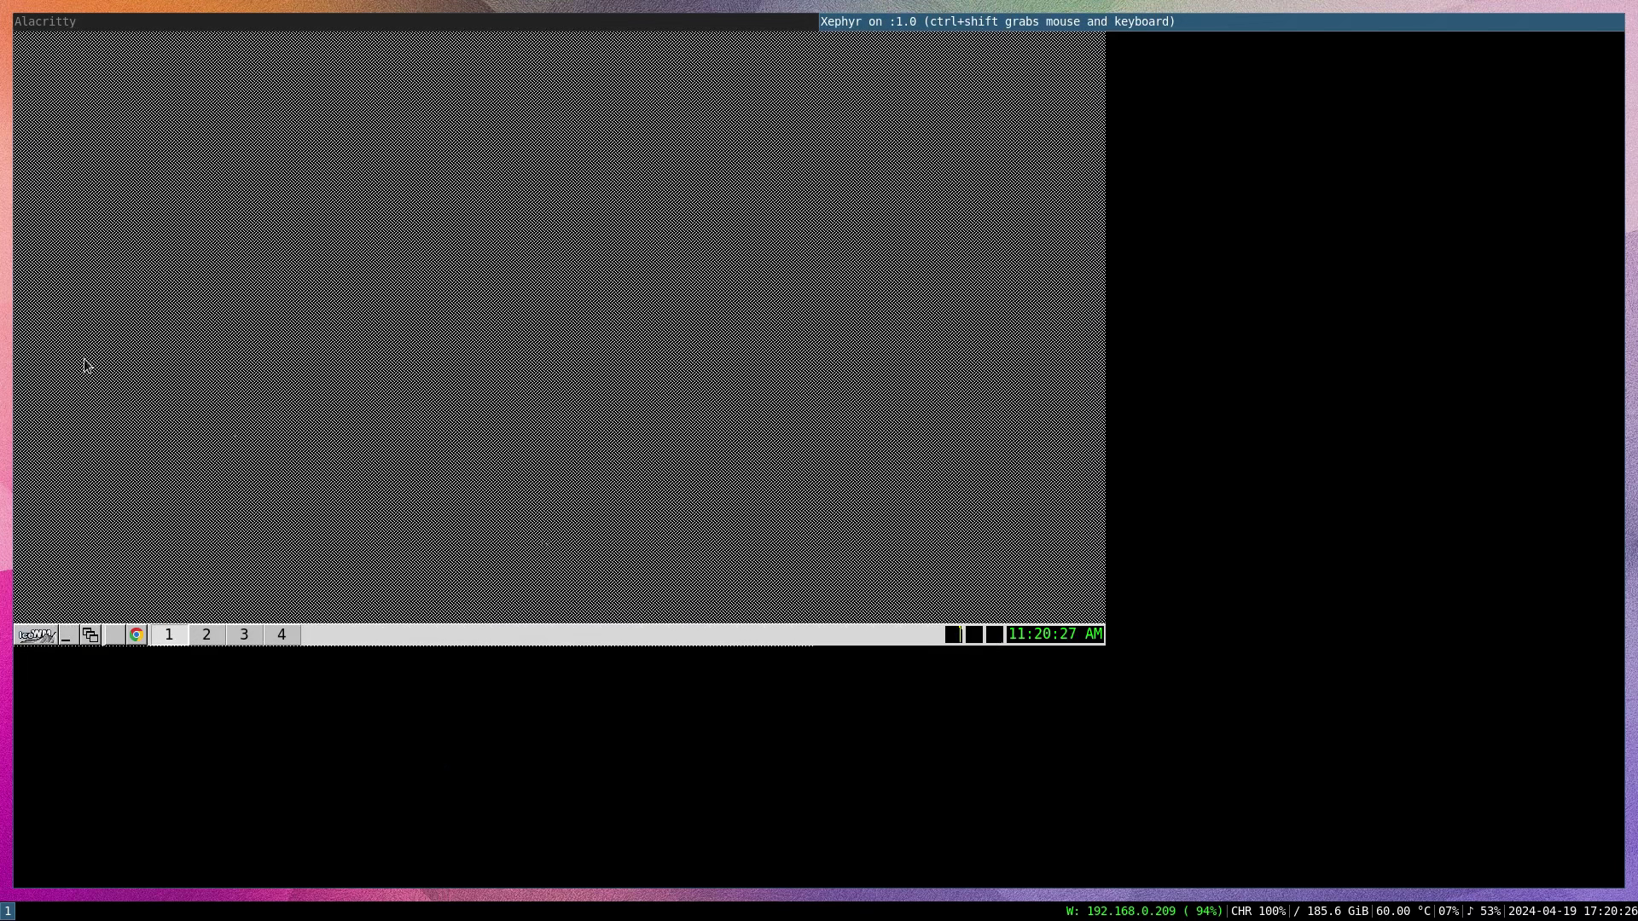
click(52, 636)
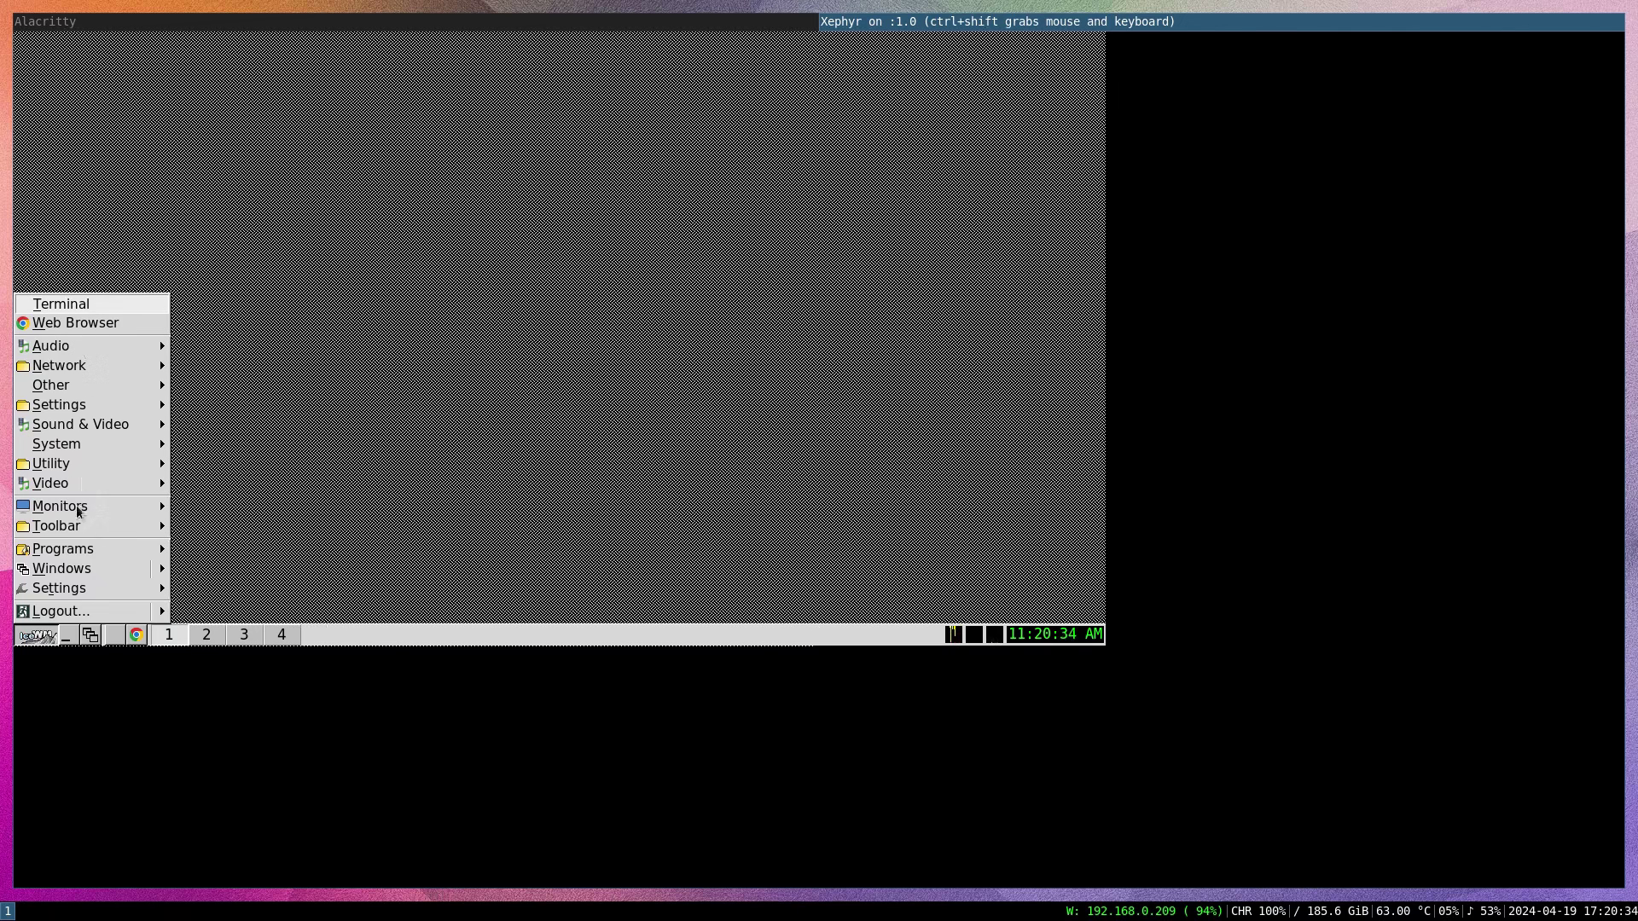
click(76, 553)
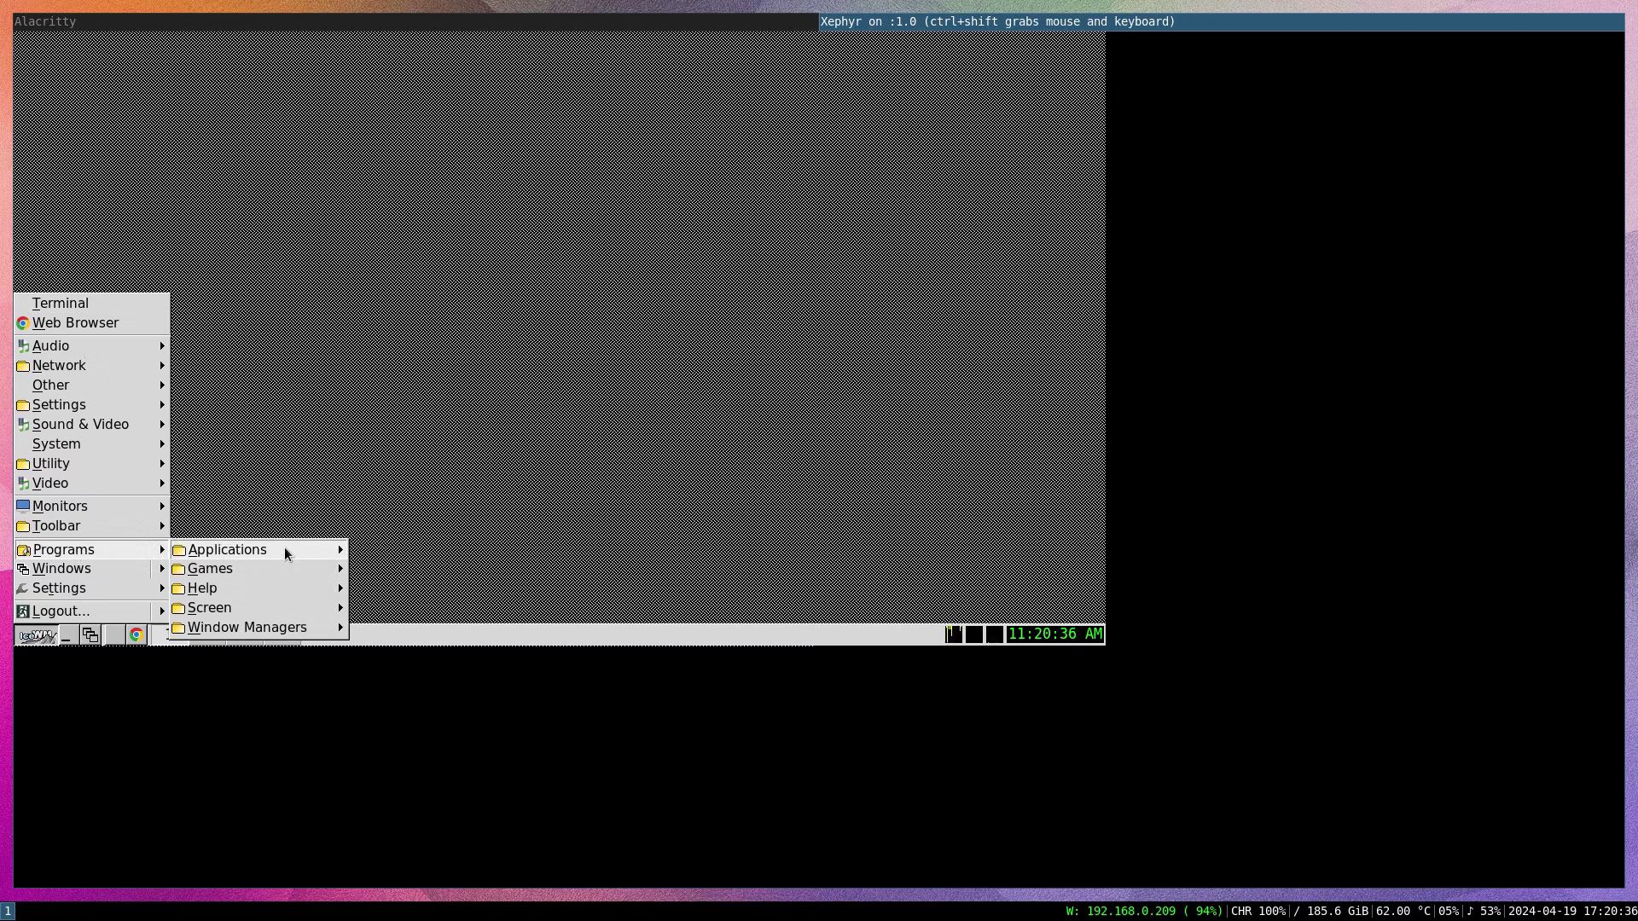
click(371, 461)
Step: Launch Termit from the IceWM menu under System > TerminalEmulator
right_click(409, 284)
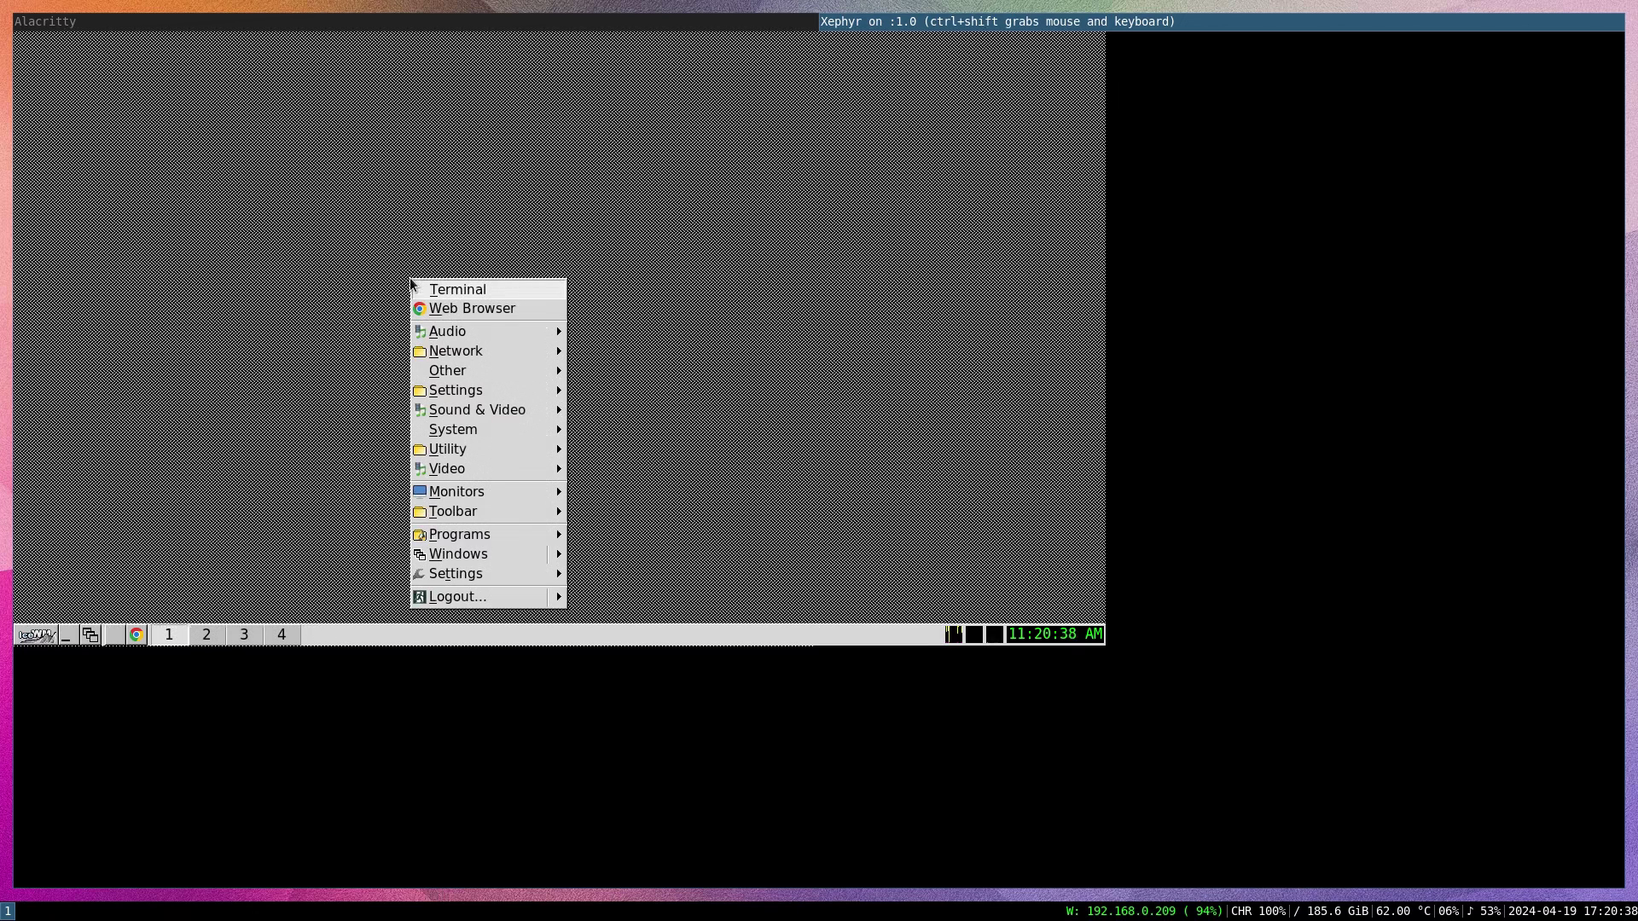
click(296, 372)
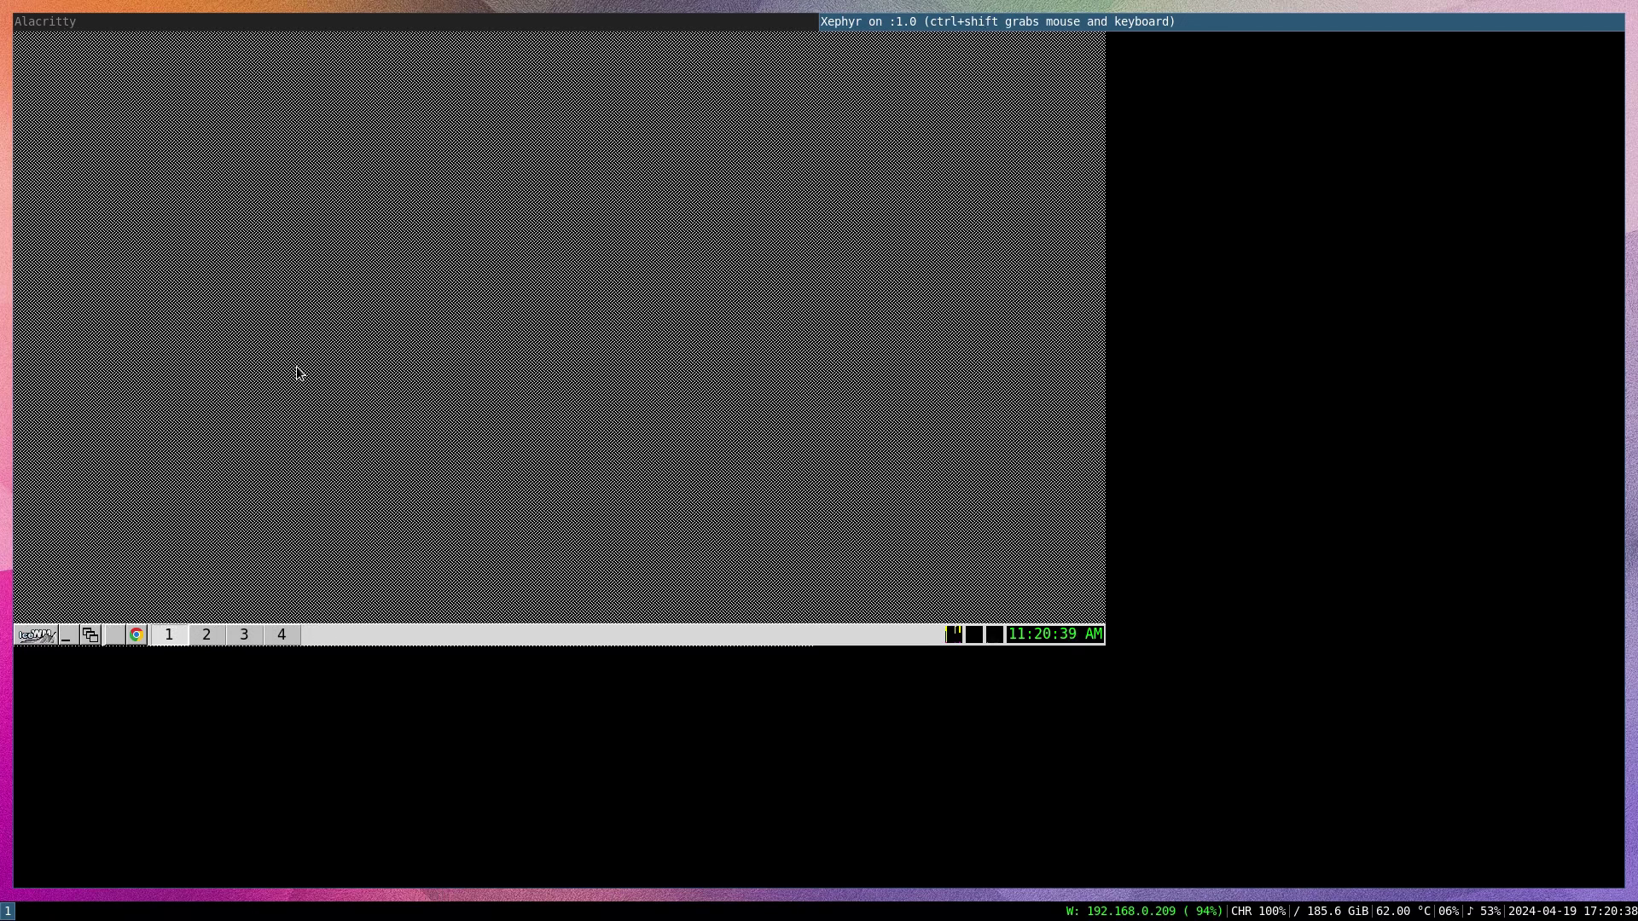
click(36, 635)
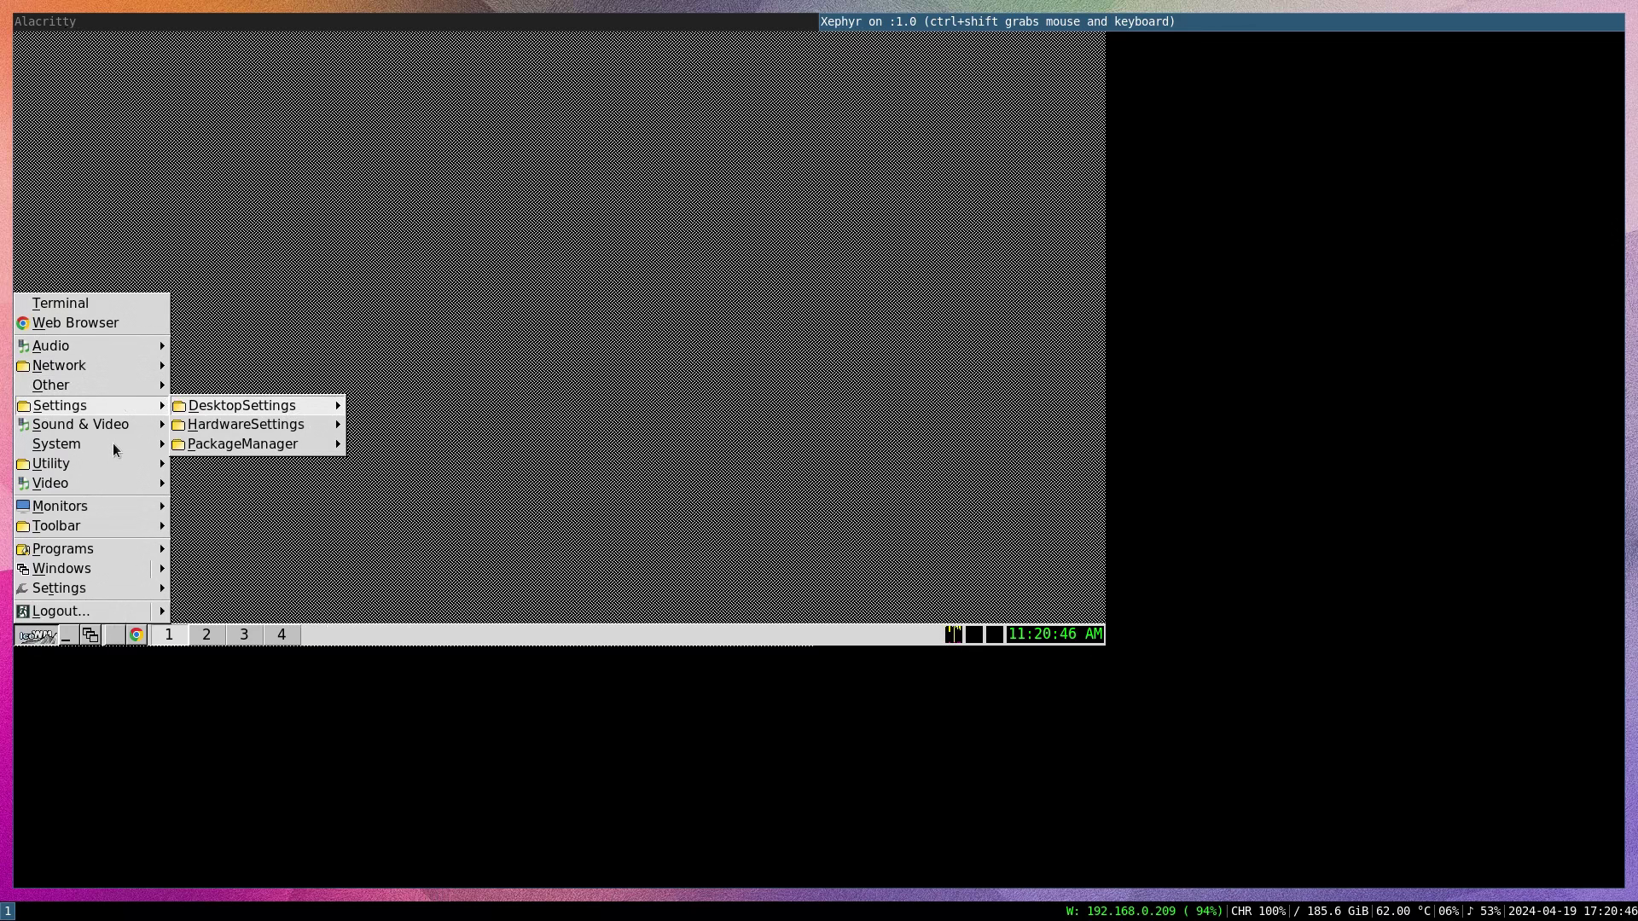
mouse_move(58, 444)
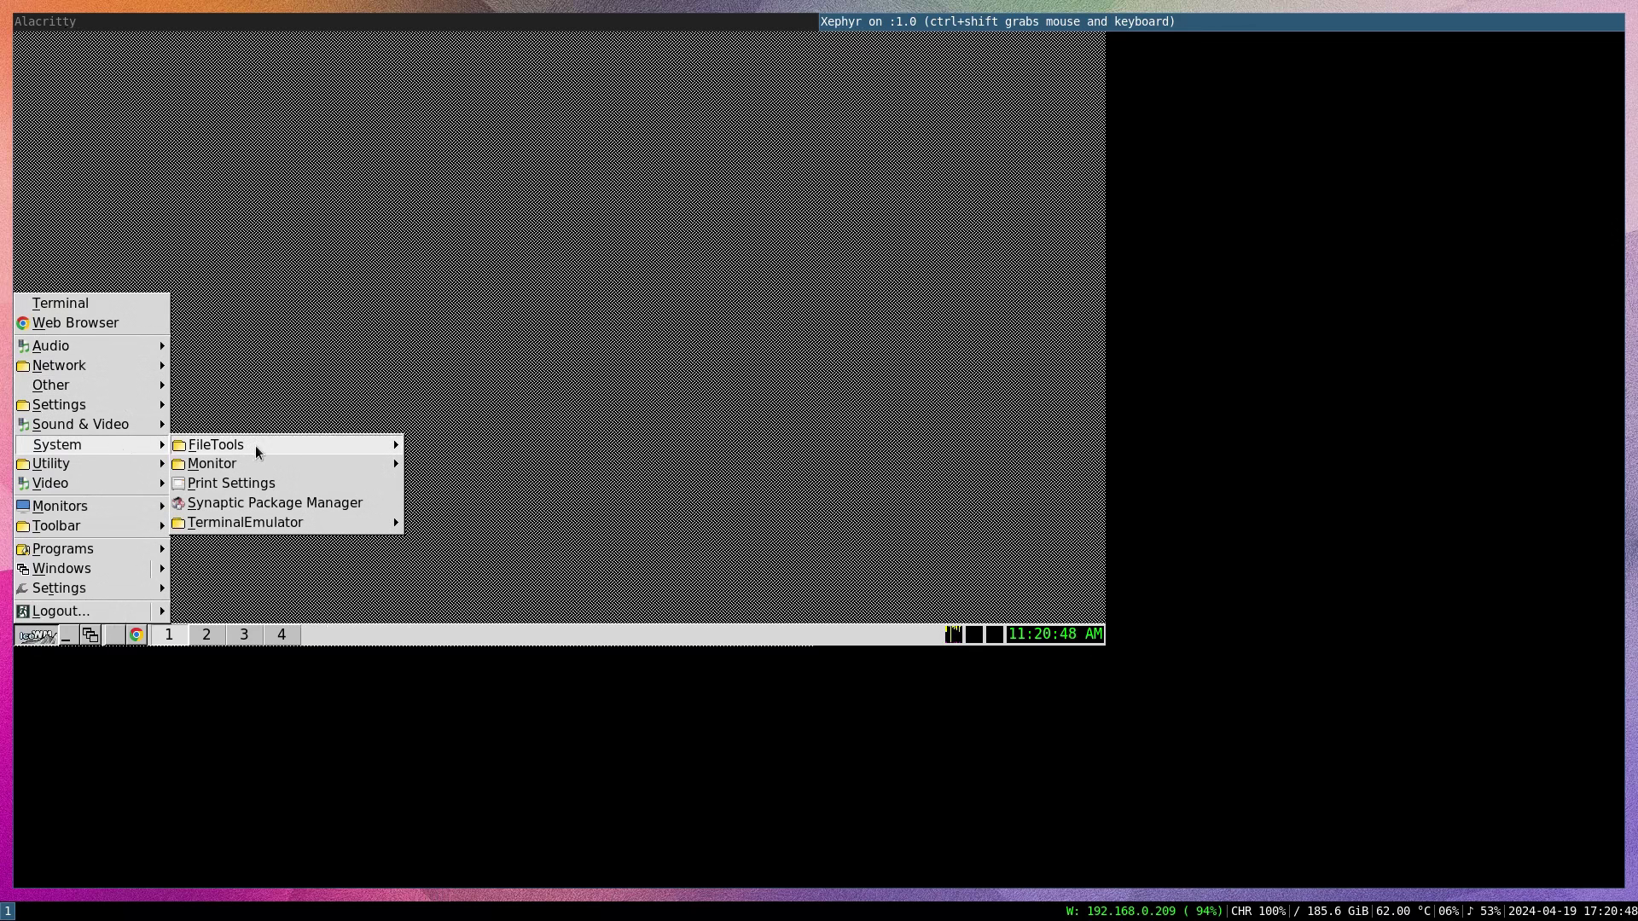
mouse_move(246, 524)
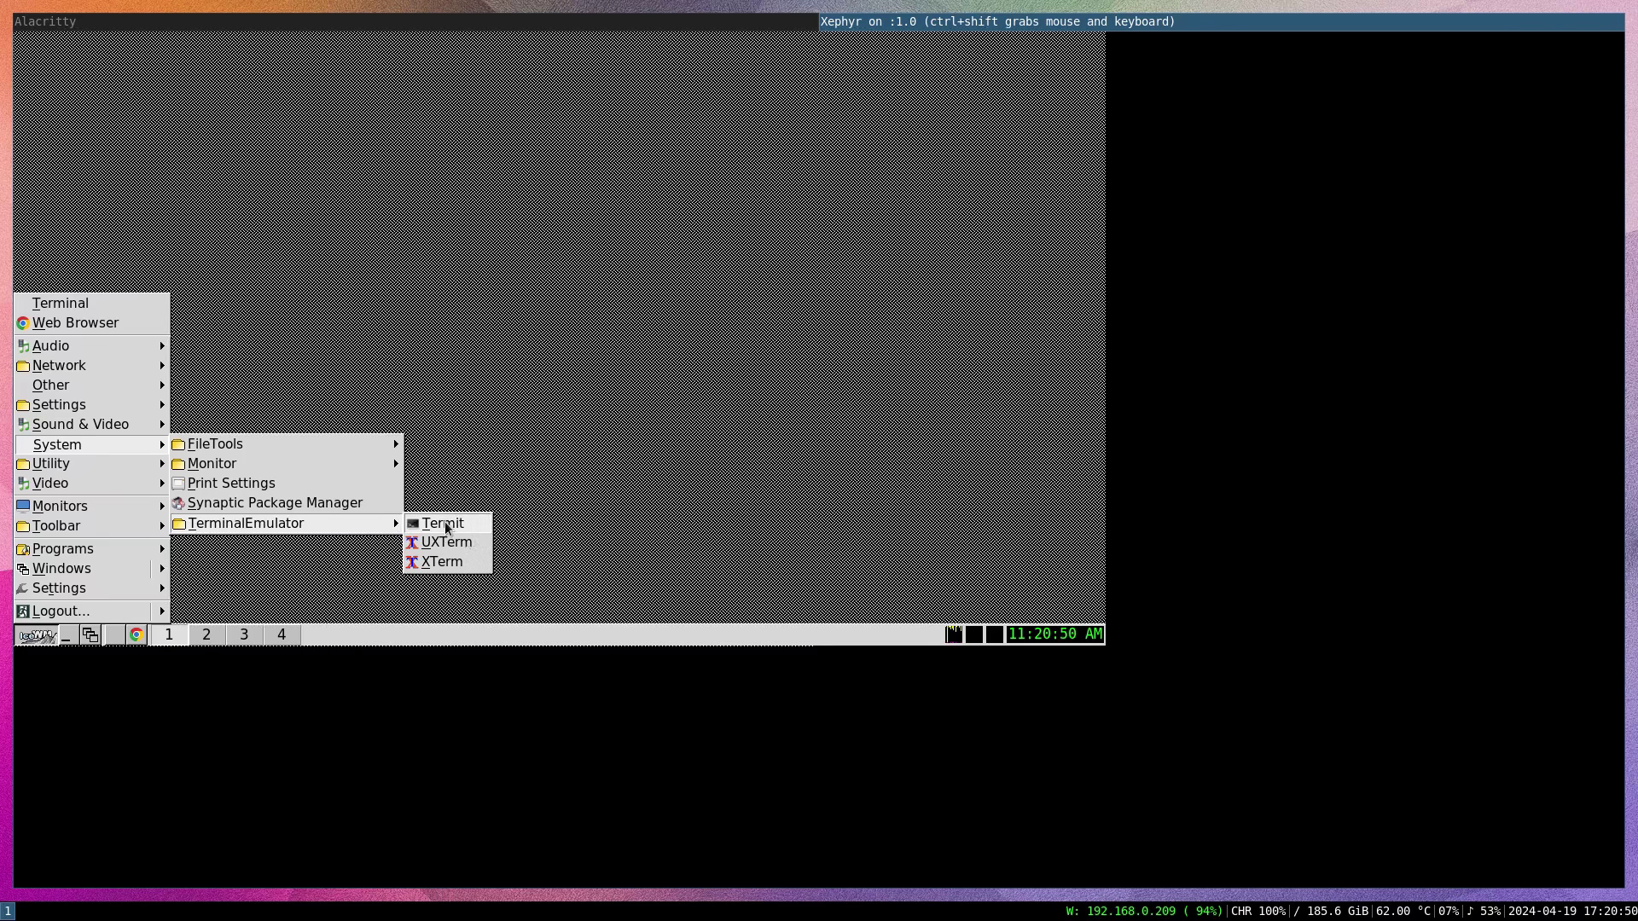
click(432, 522)
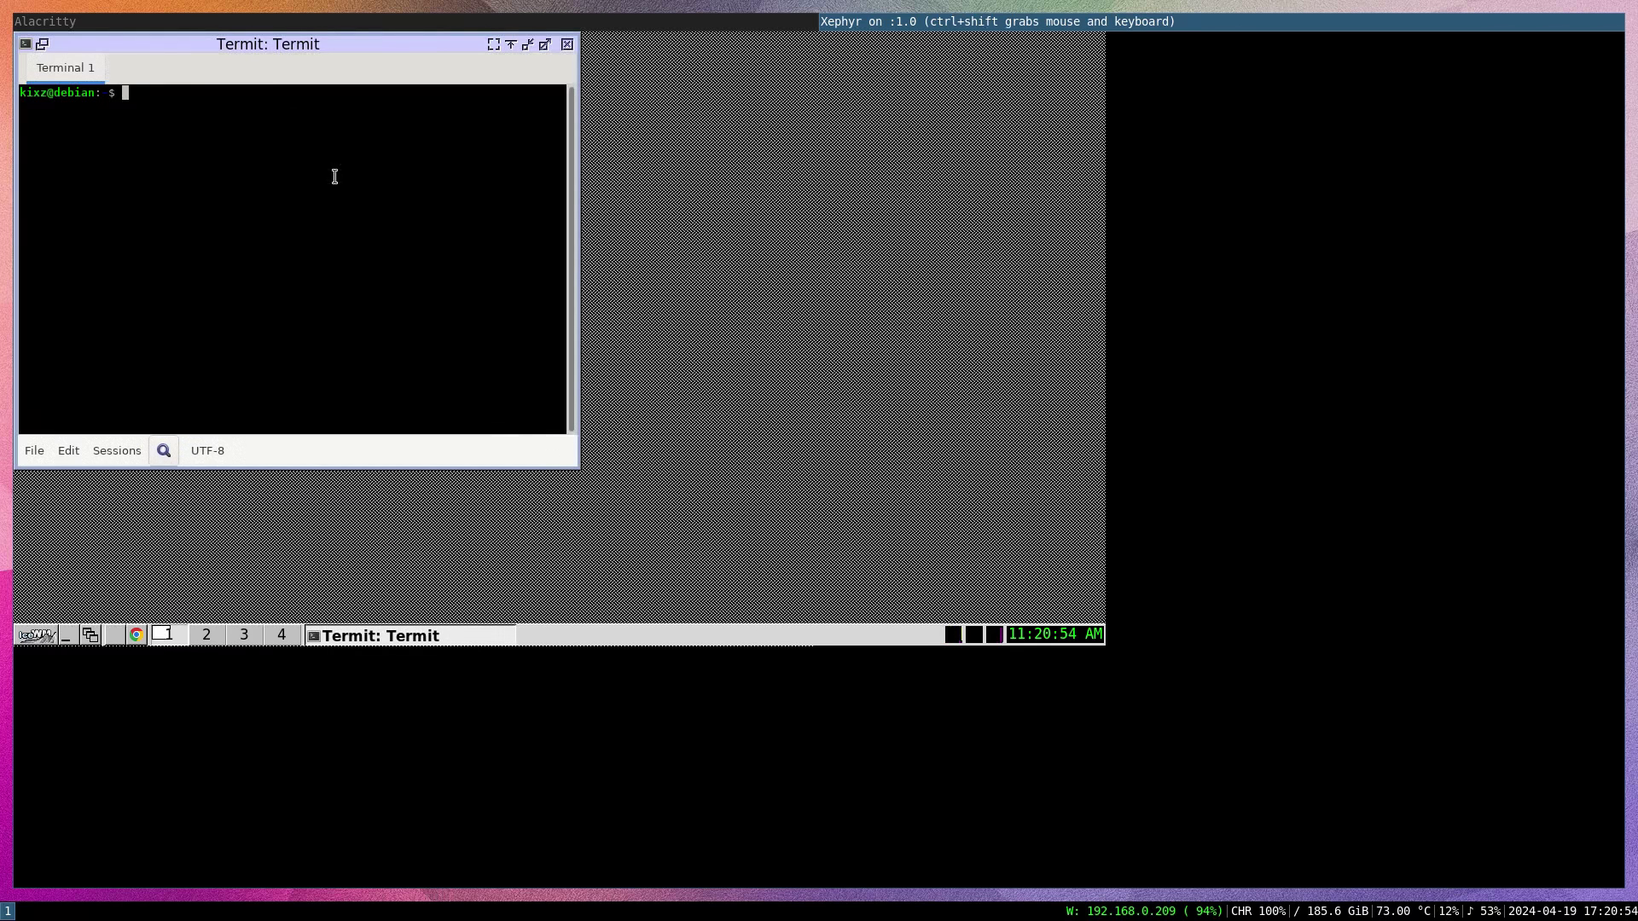
Step: Drag Termit toward the desktop centre and run neofetch for the Debian 11 summary
drag(282, 44, 615, 120)
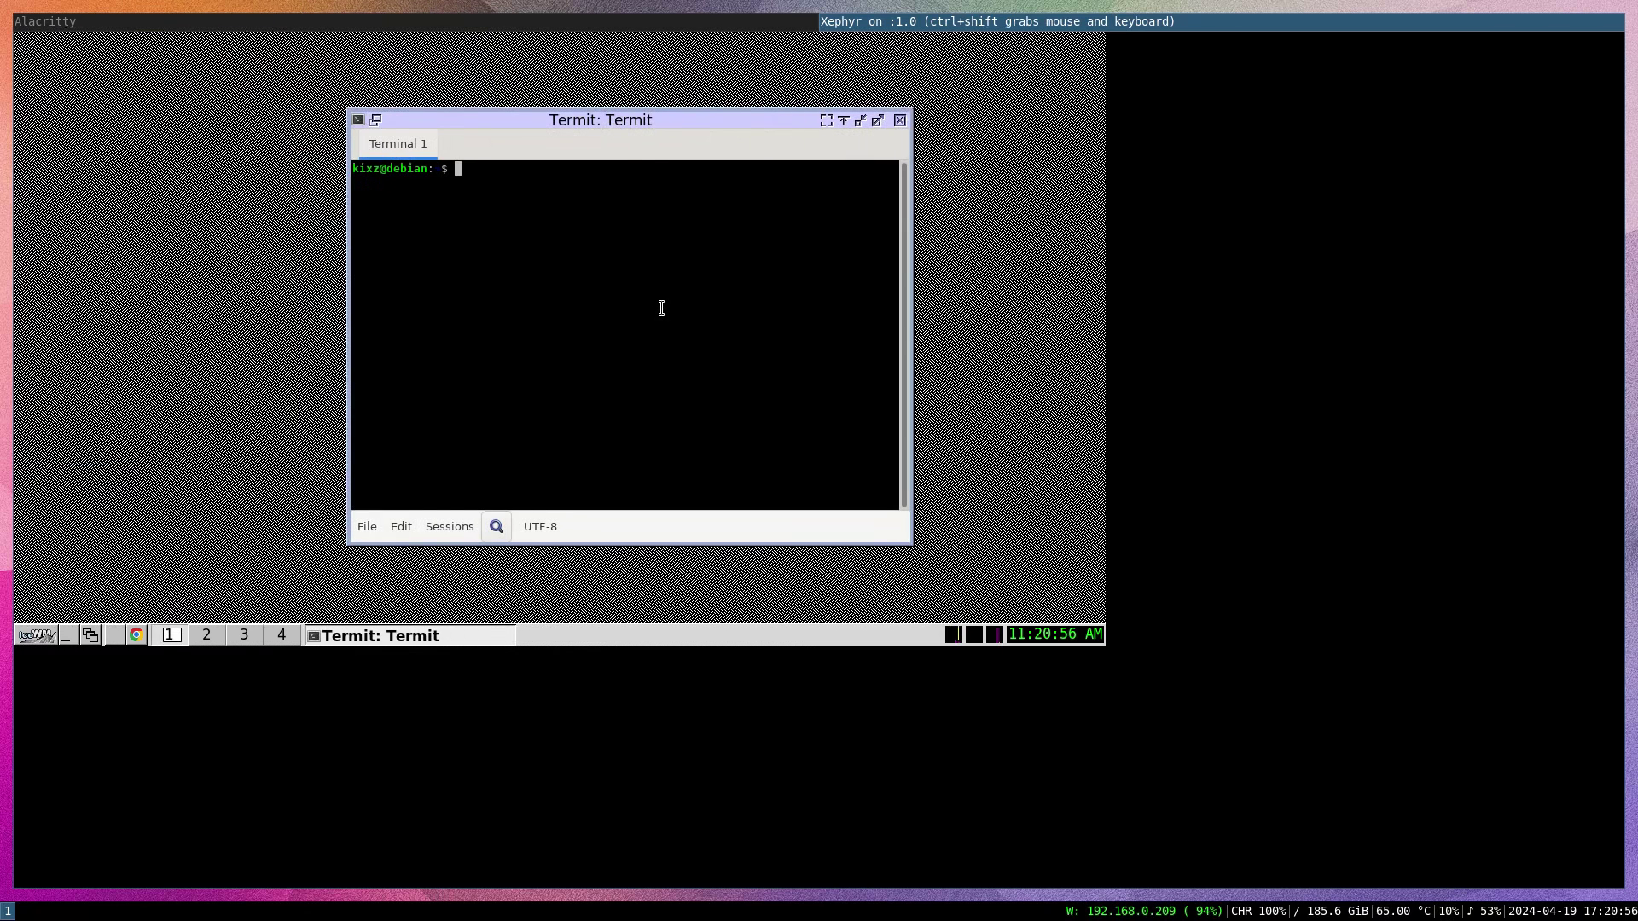
text(neofet)
text(ch)
key(Return)
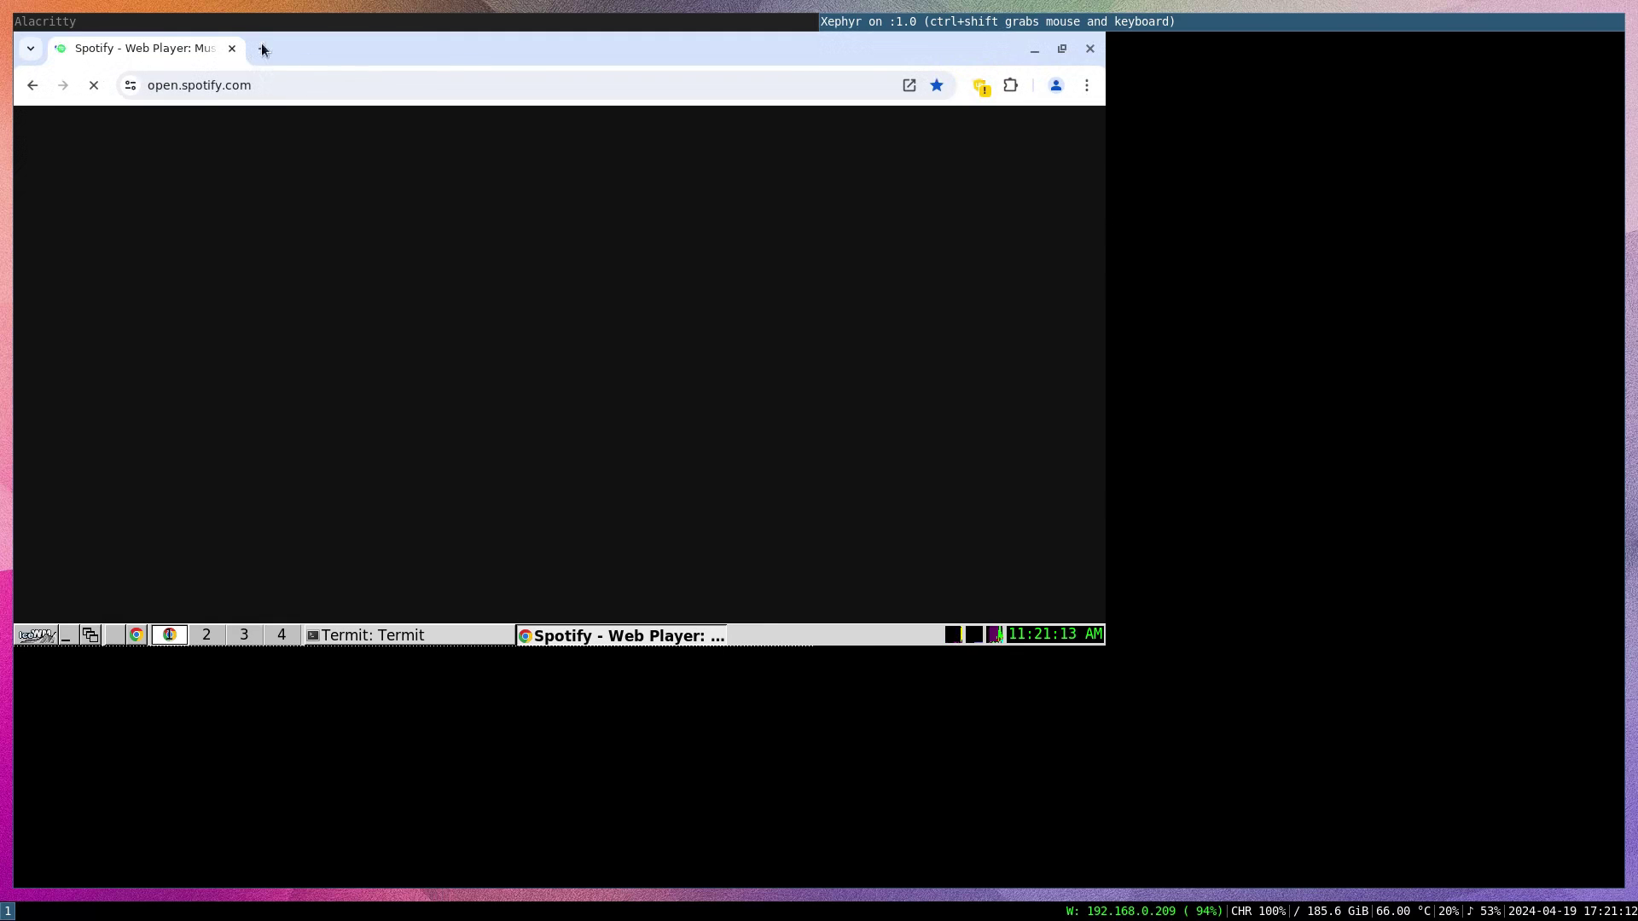
Step: Load google.com in a new Chrome tab and focus the Google search box
click(261, 48)
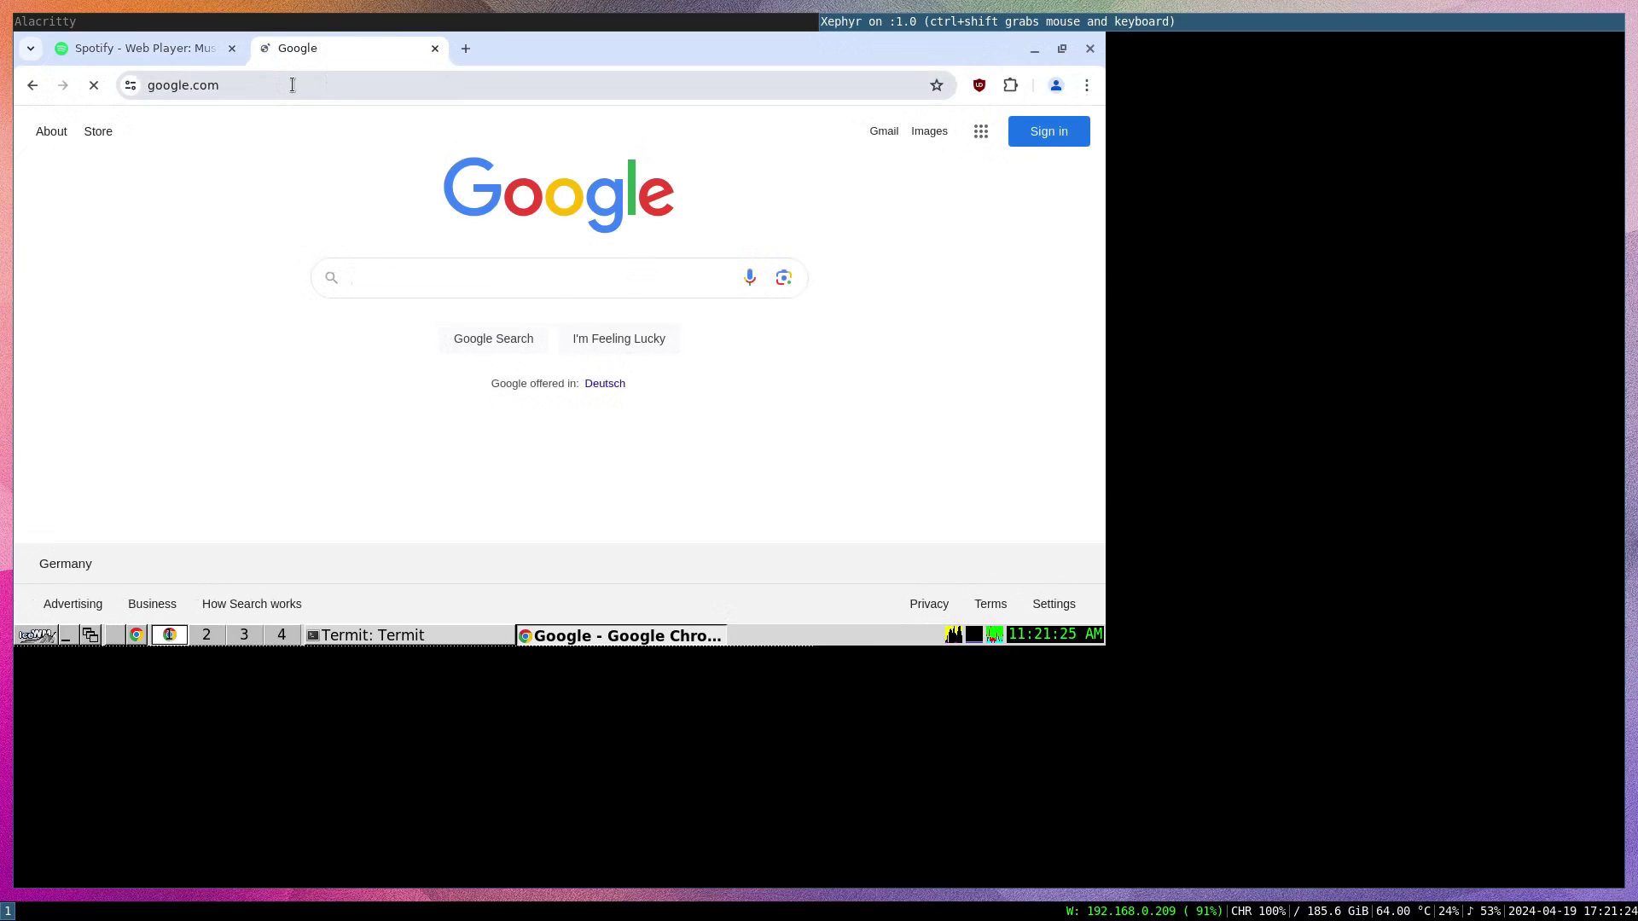
click(474, 270)
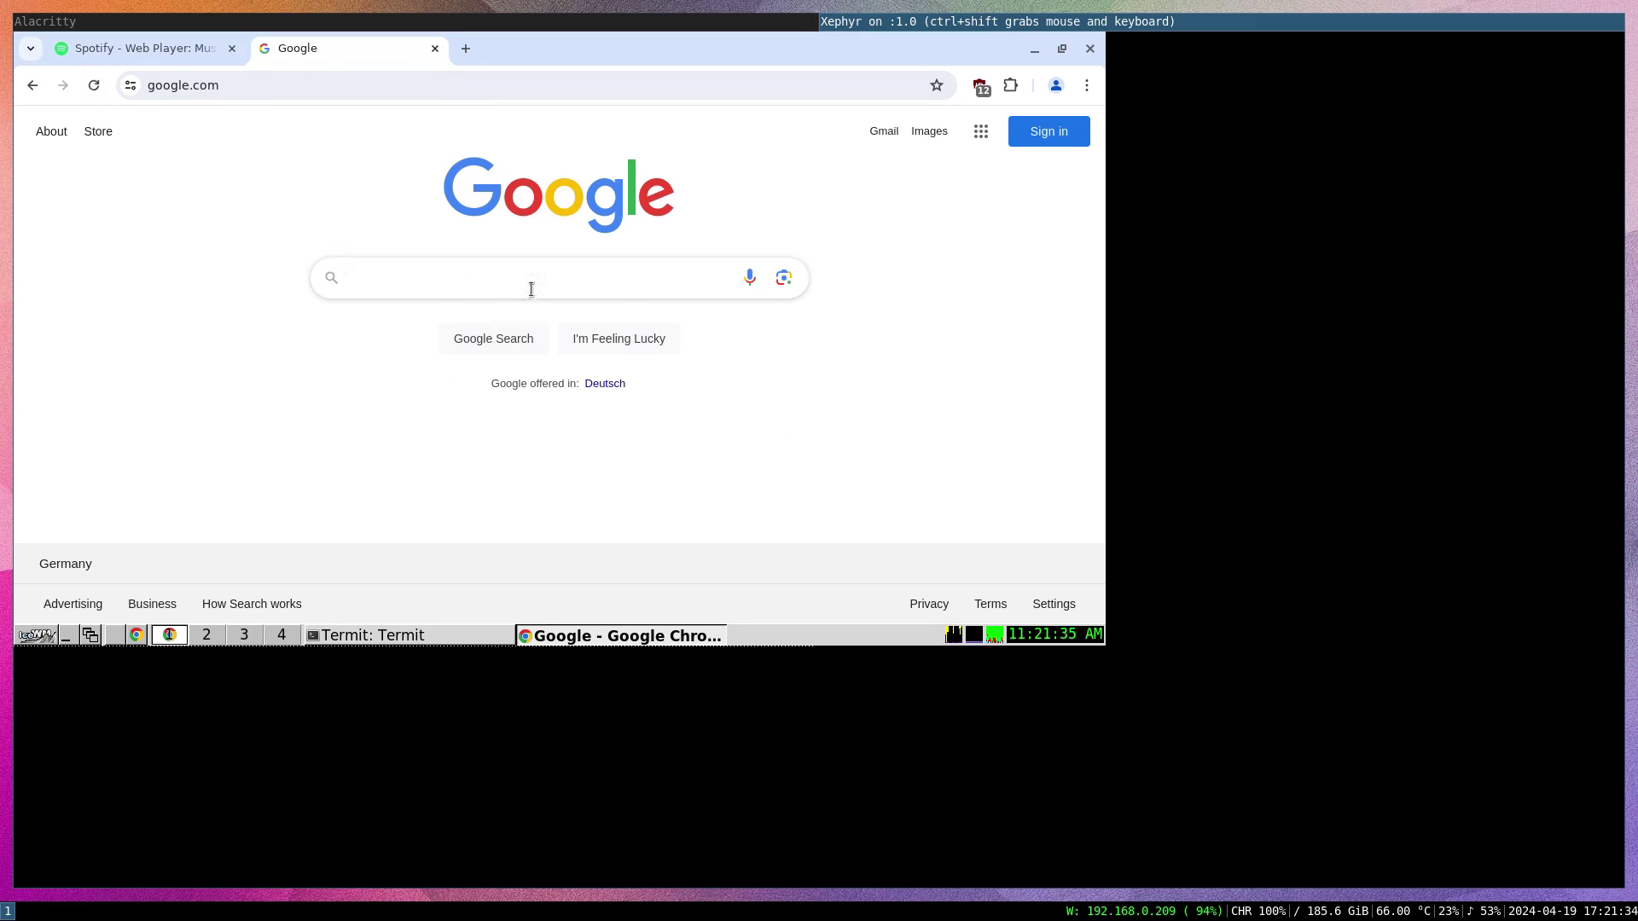
Step: Minimise Chrome from the taskbar and nudge the Termit window slightly upward
click(608, 634)
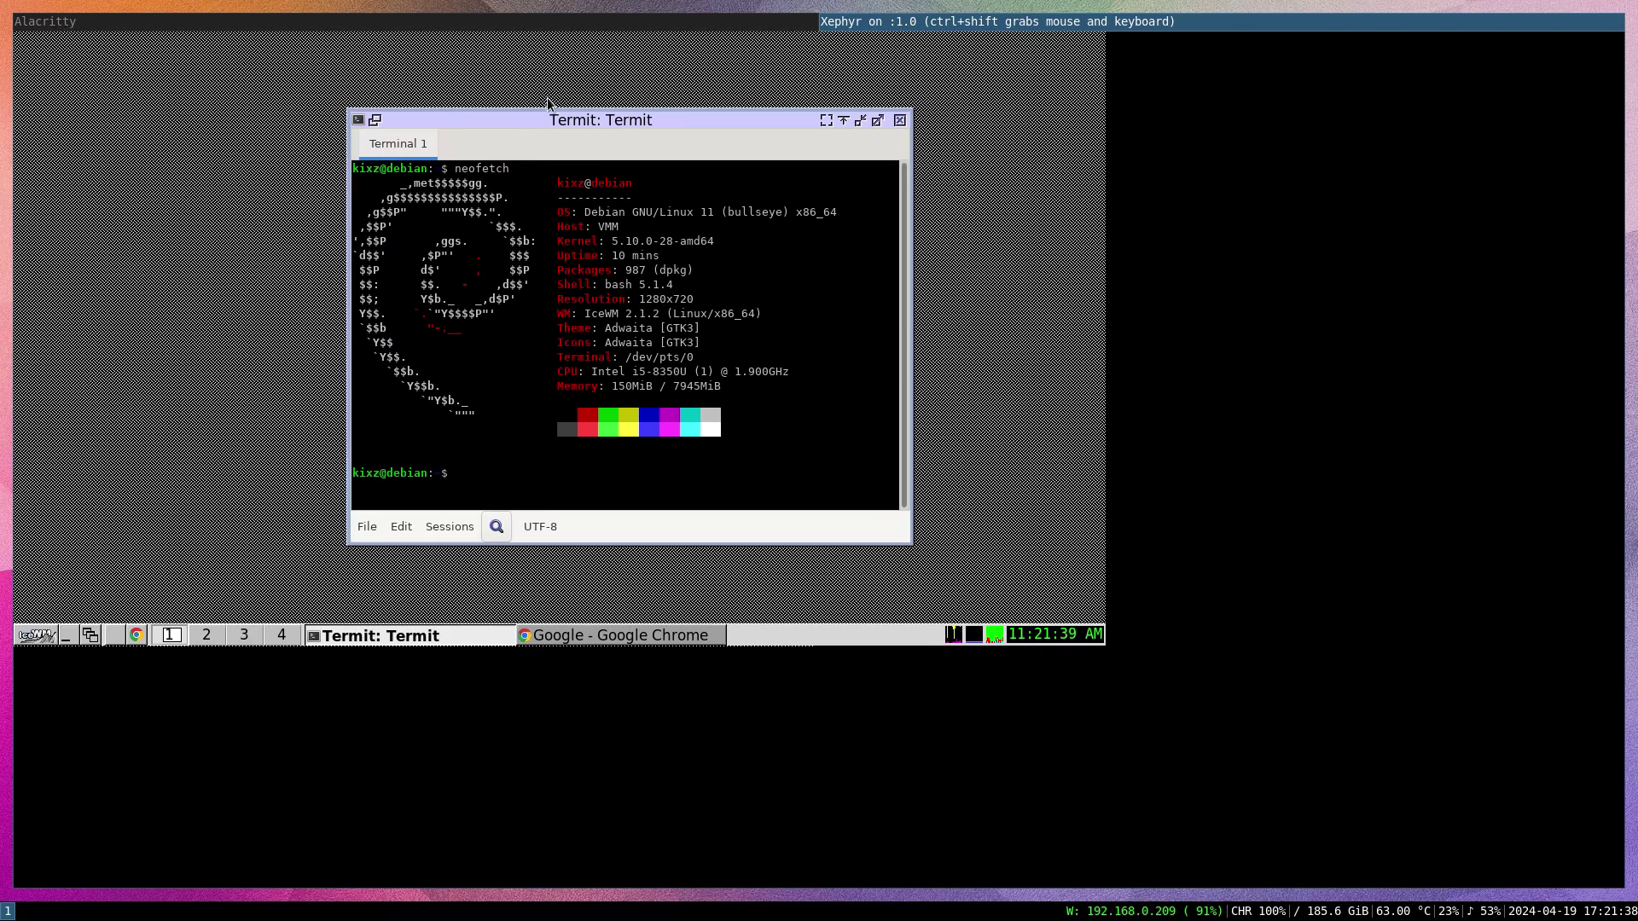
mouse_move(550, 119)
mouse_down()
mouse_move(596, 78)
mouse_move(547, 109)
mouse_up()
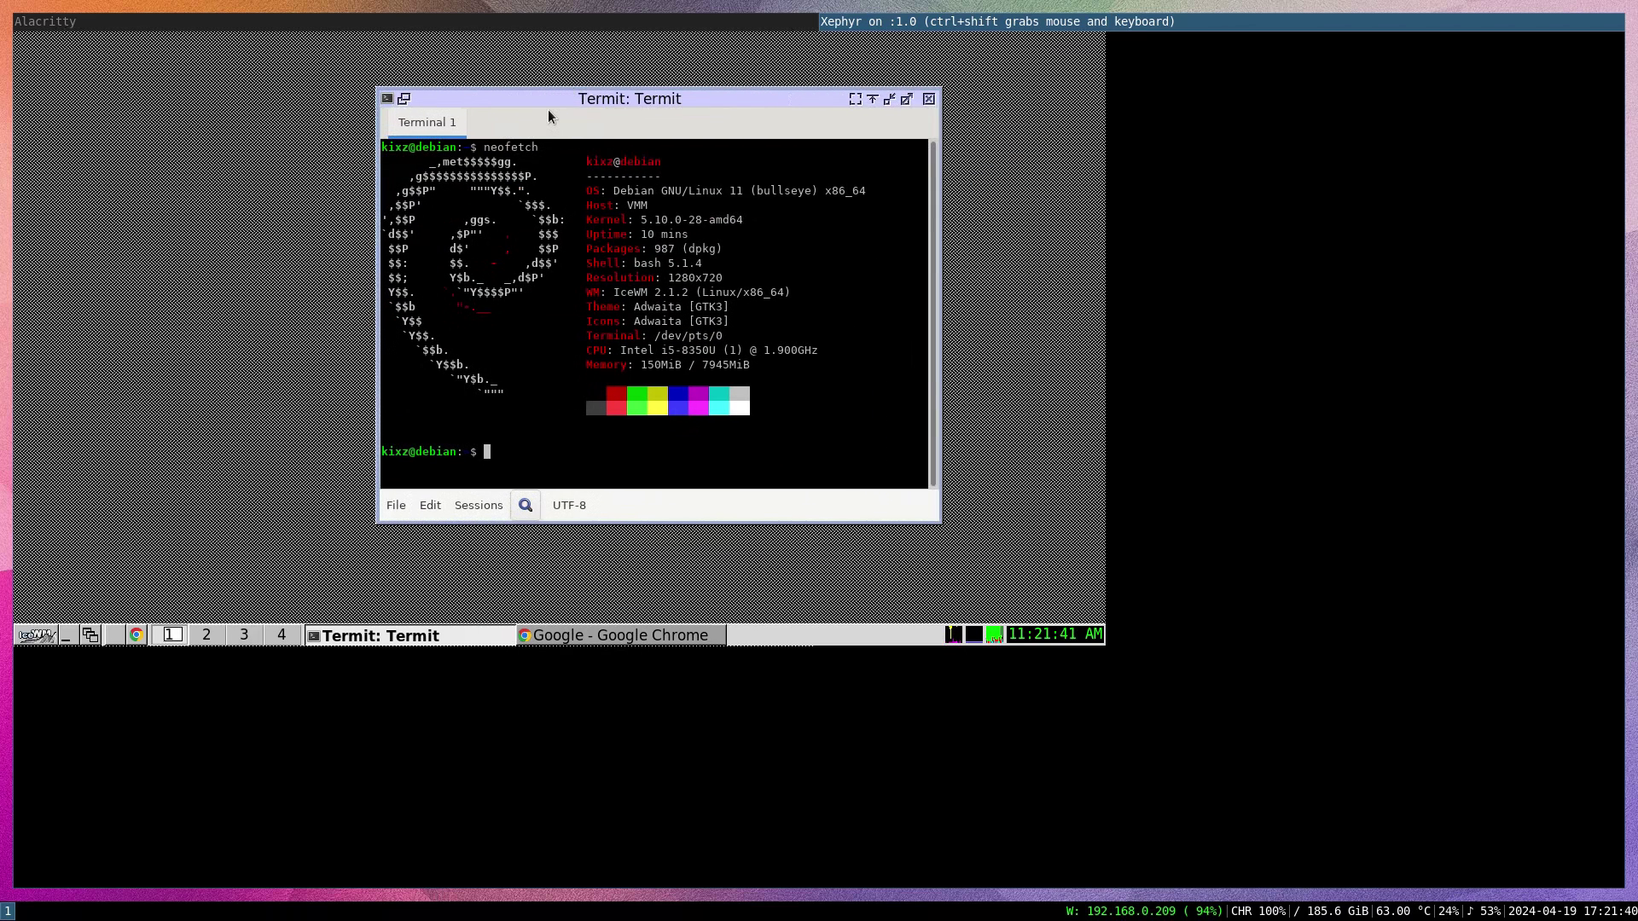